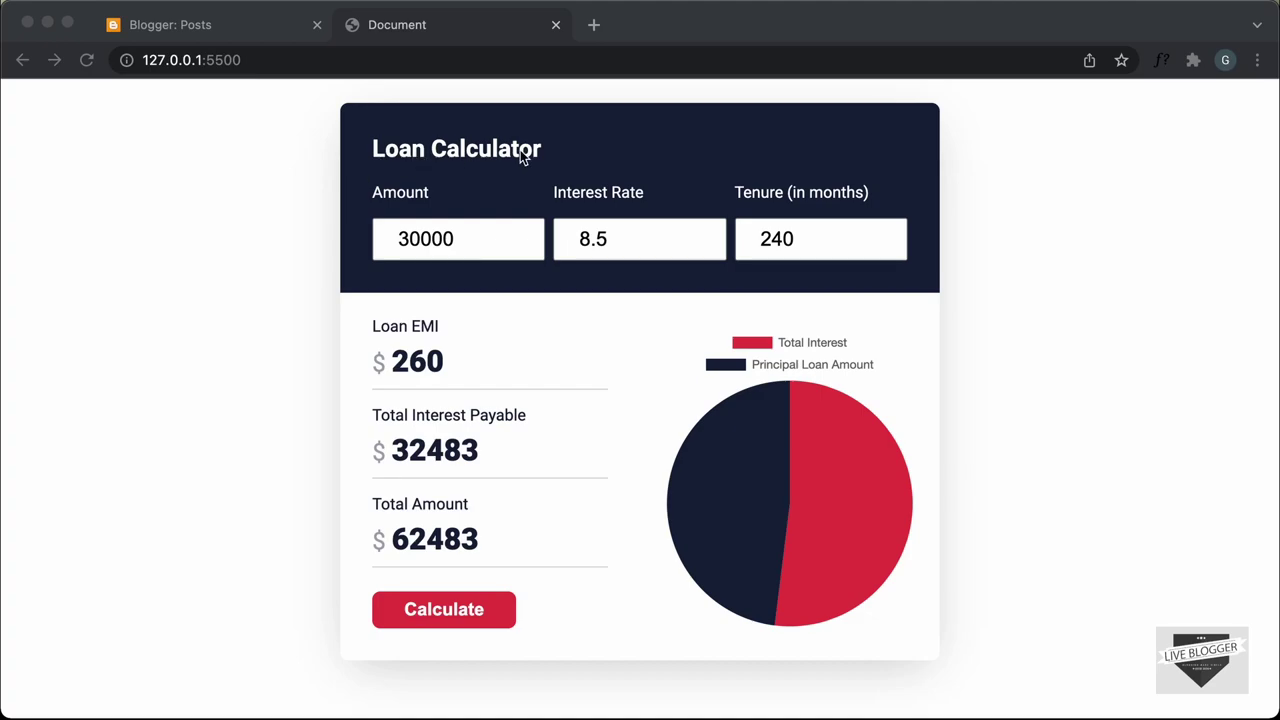
Bring Chrome forward and check the calculator's Amount, Interest Rate and Tenure fields.
click(358, 184)
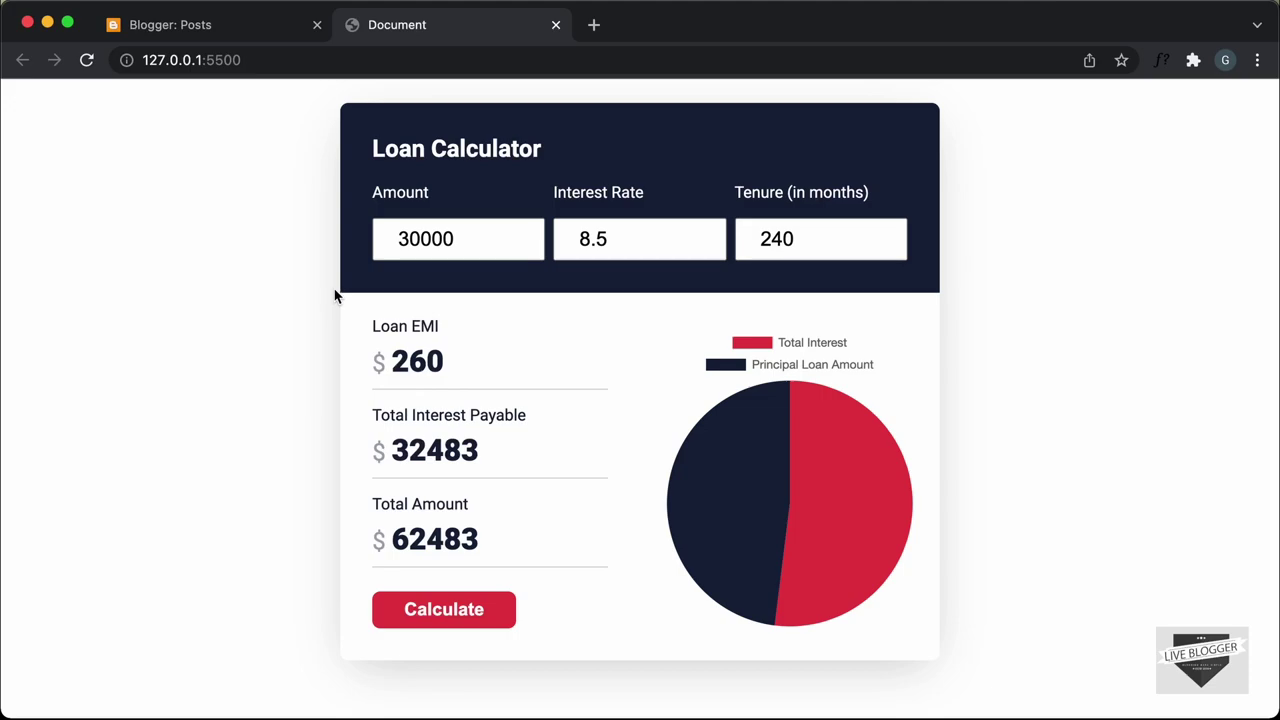
drag(481, 240, 329, 246)
click(492, 232)
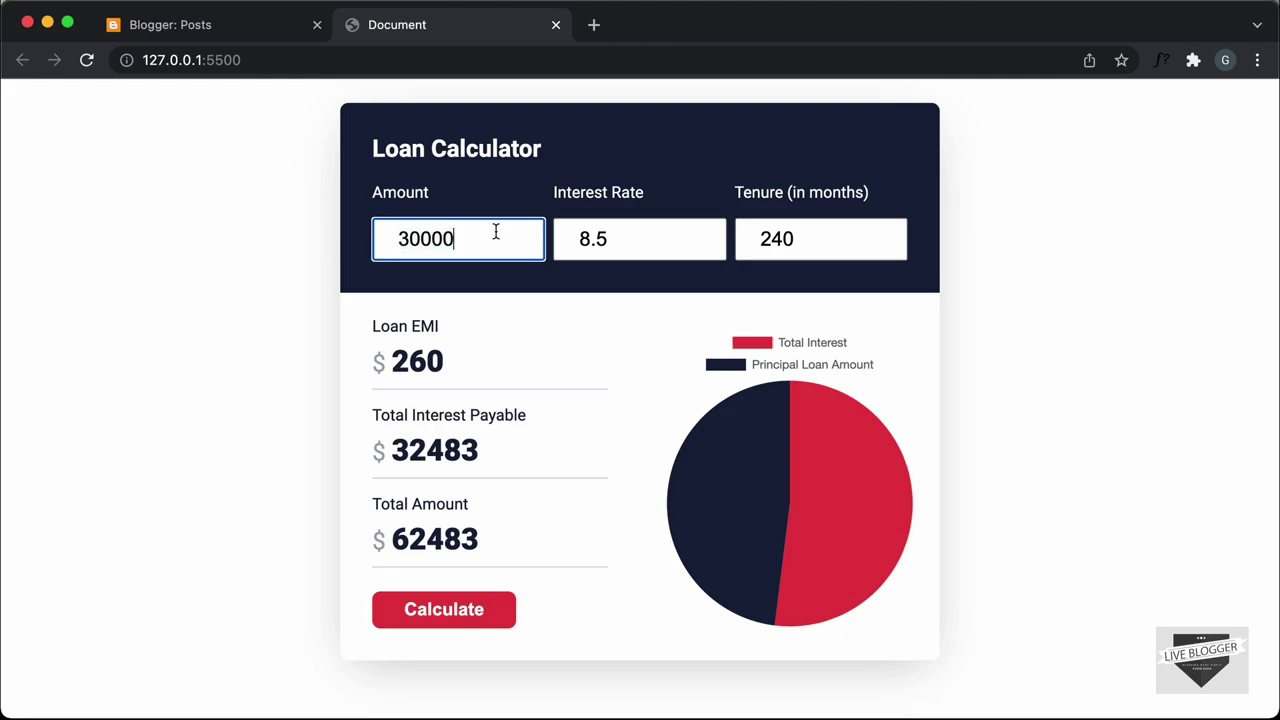
click(657, 244)
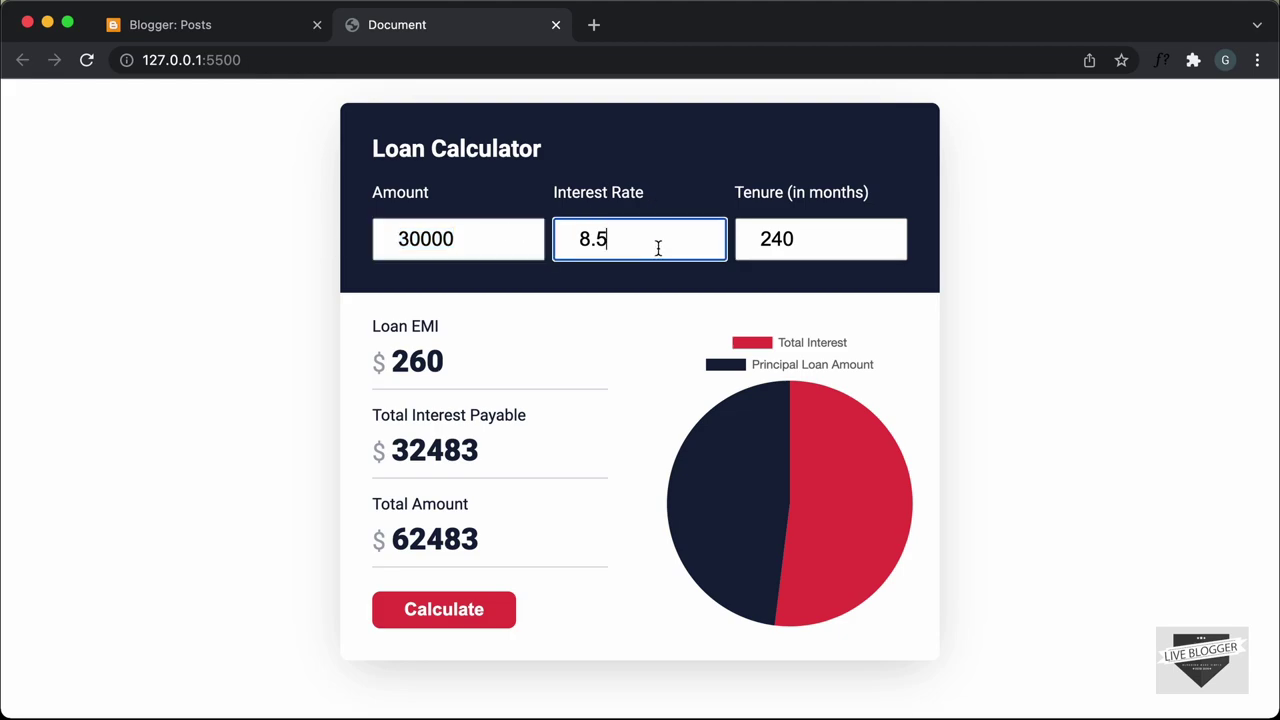
click(844, 249)
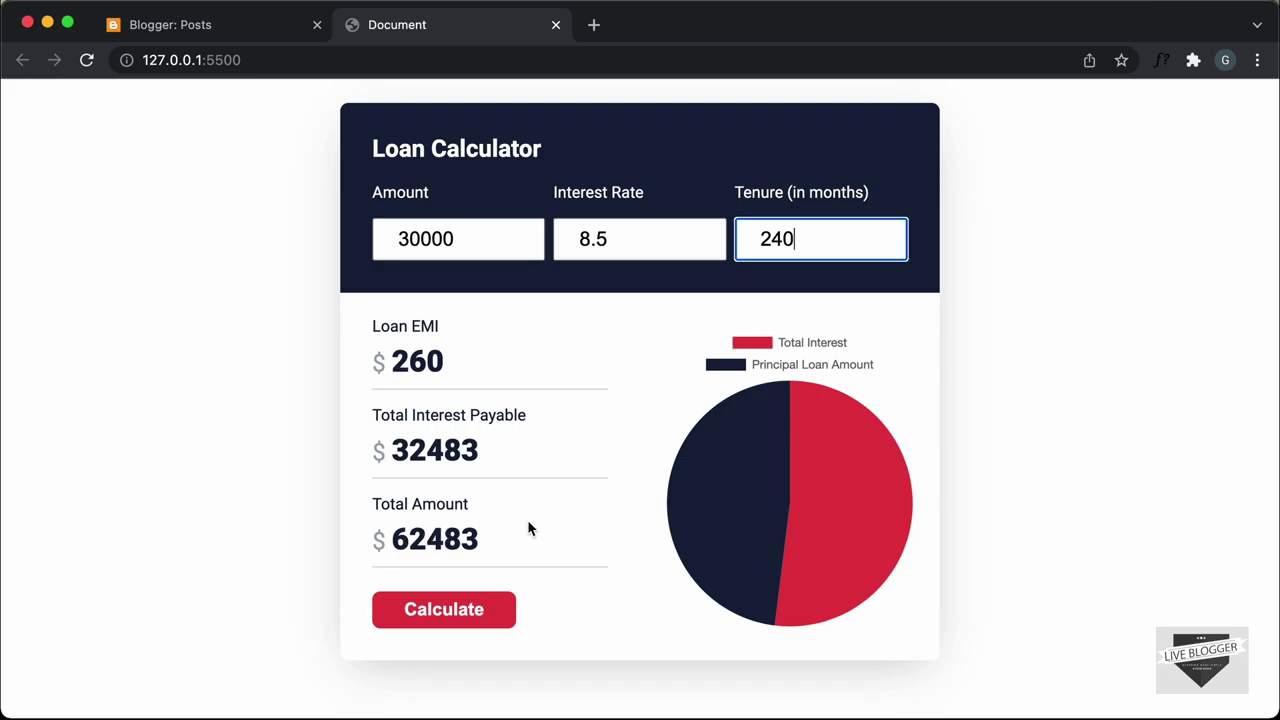
mouse_move(685, 459)
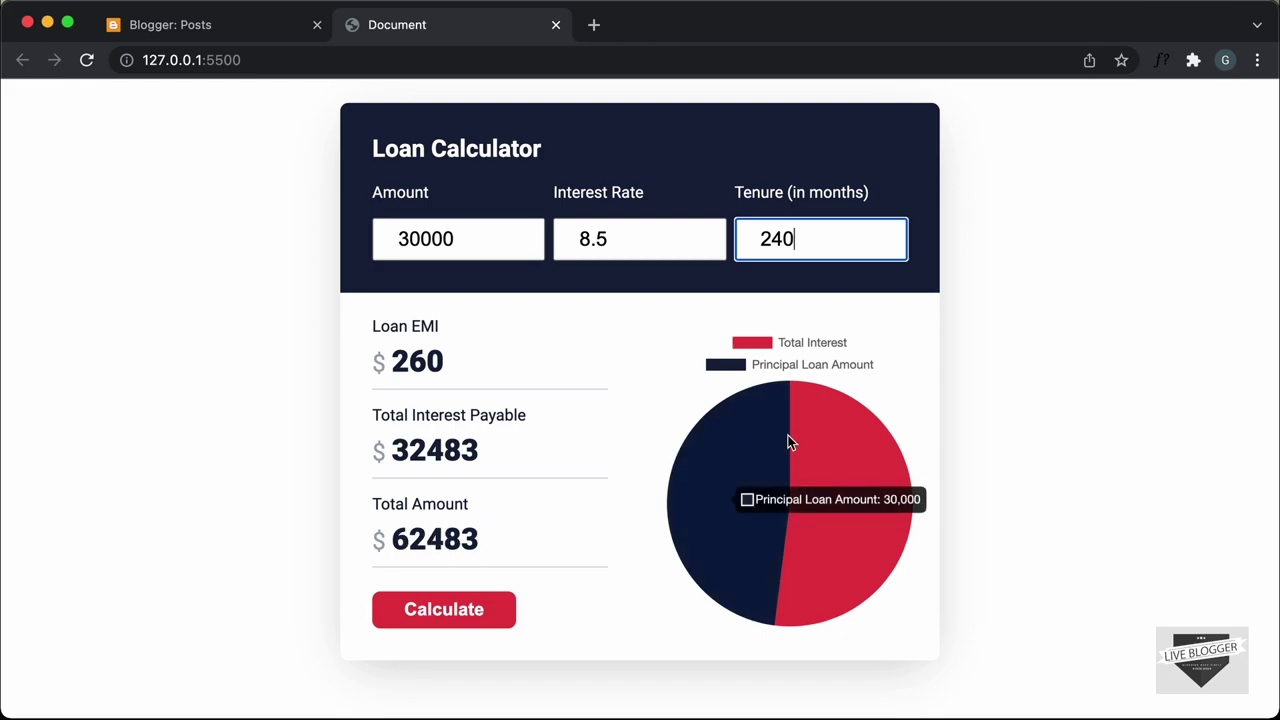
mouse_move(856, 486)
Change the interest rate from 8.5 to 12 and recalculate the loan.
click(623, 243)
drag(623, 243, 557, 244)
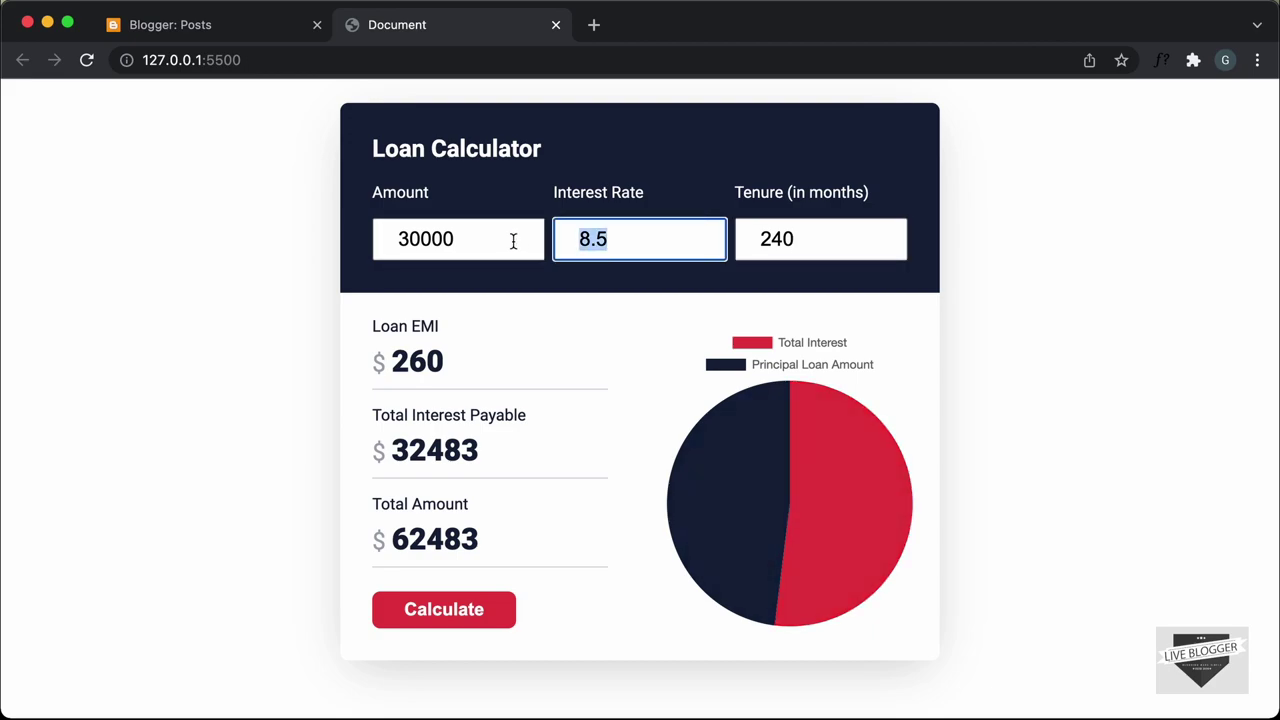
text(12)
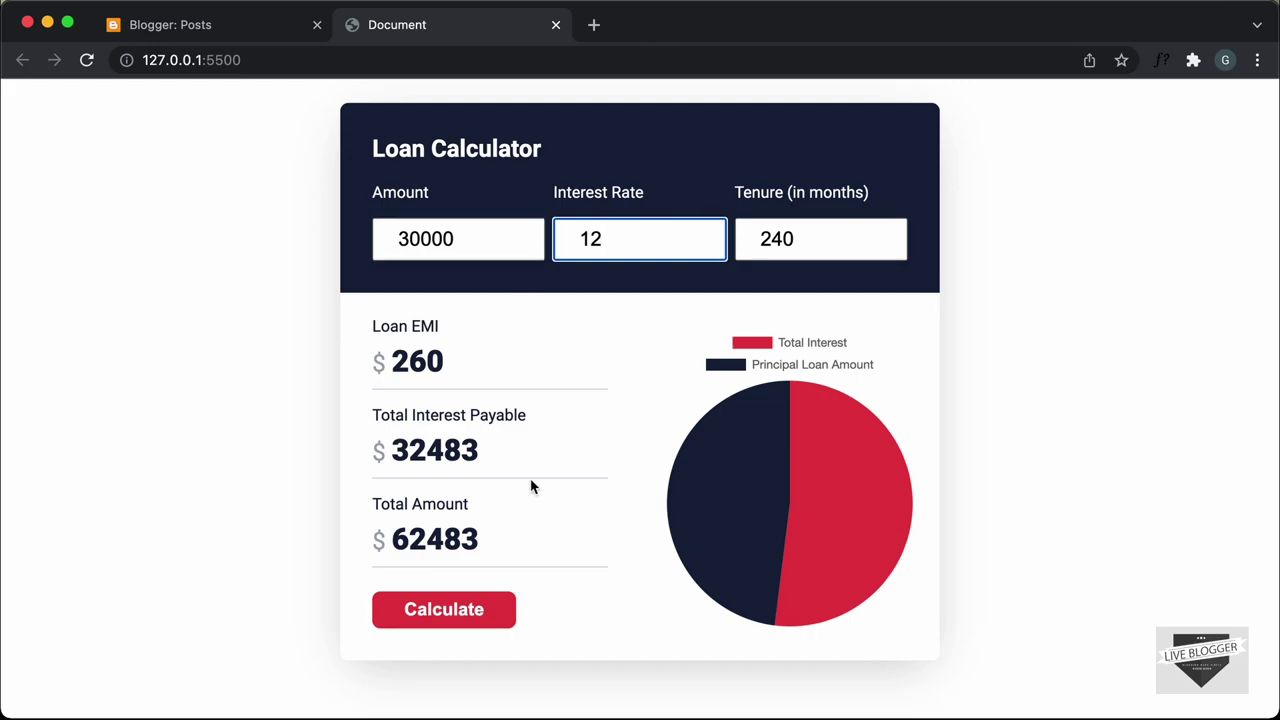
click(478, 609)
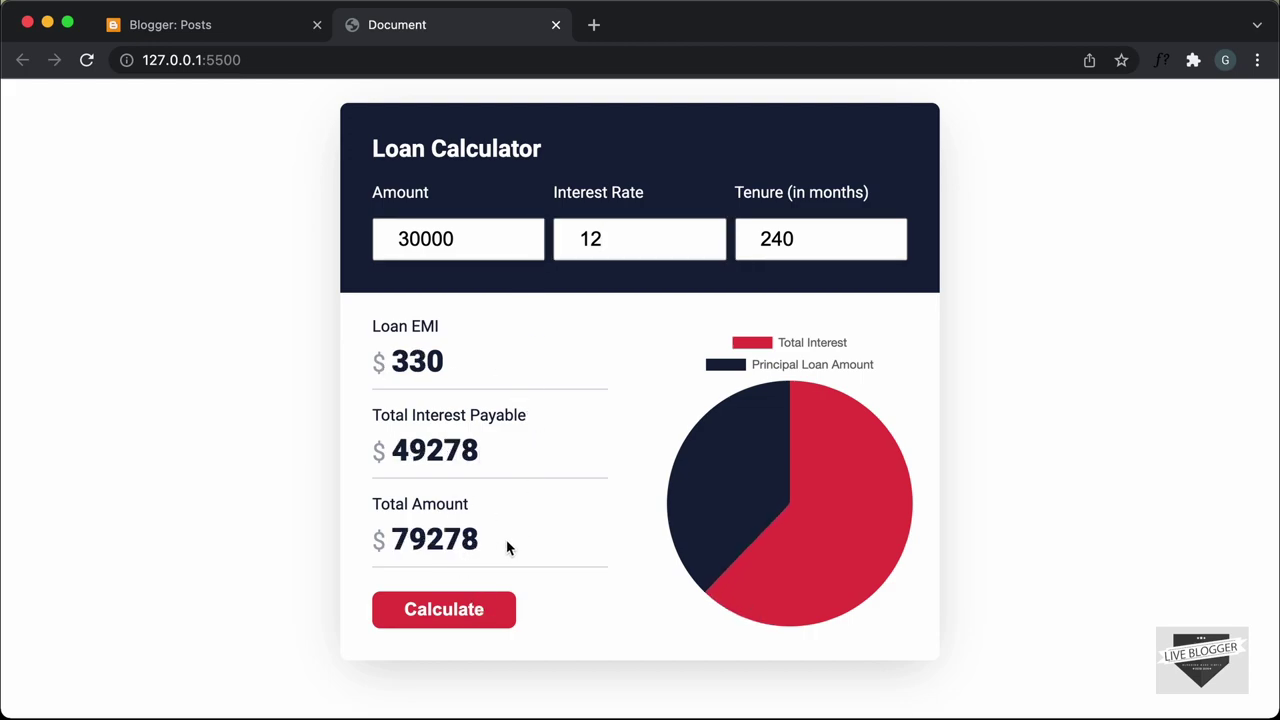
mouse_move(806, 487)
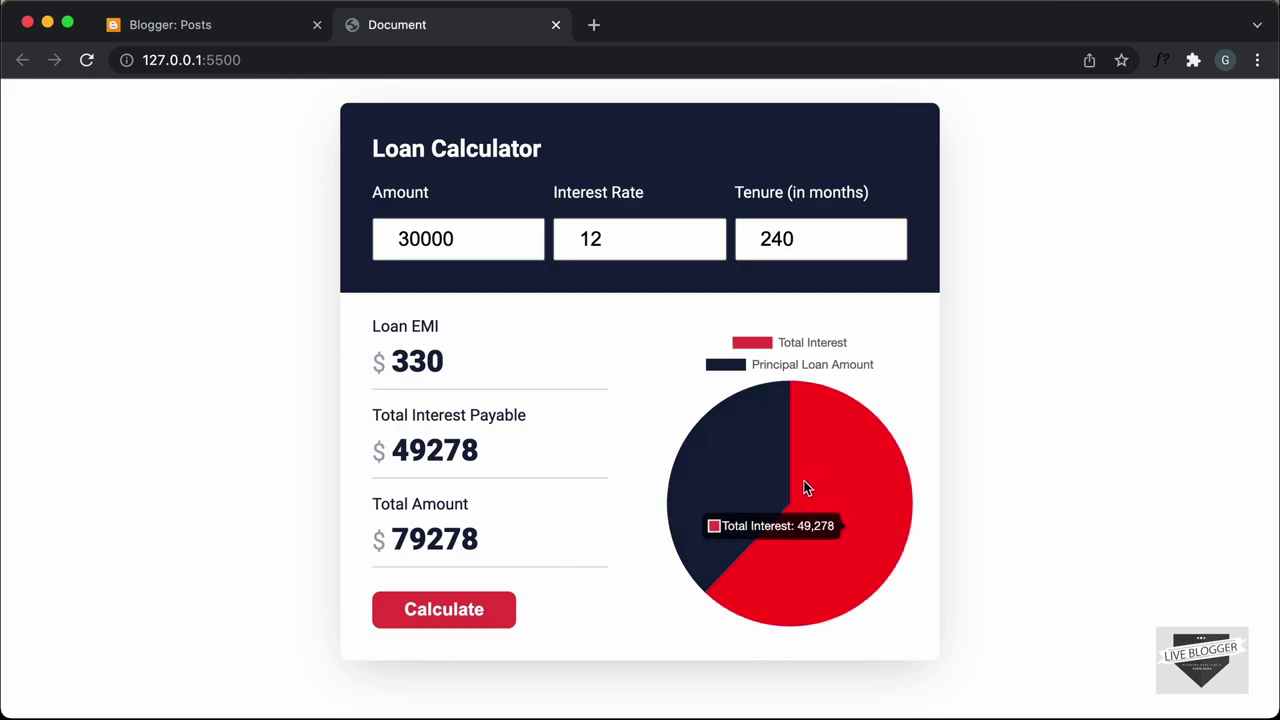
Enter 'asdf' as the amount, recalculate to get the $110 EMI, and return to the Blogger posts.
click(507, 238)
drag(507, 238, 380, 237)
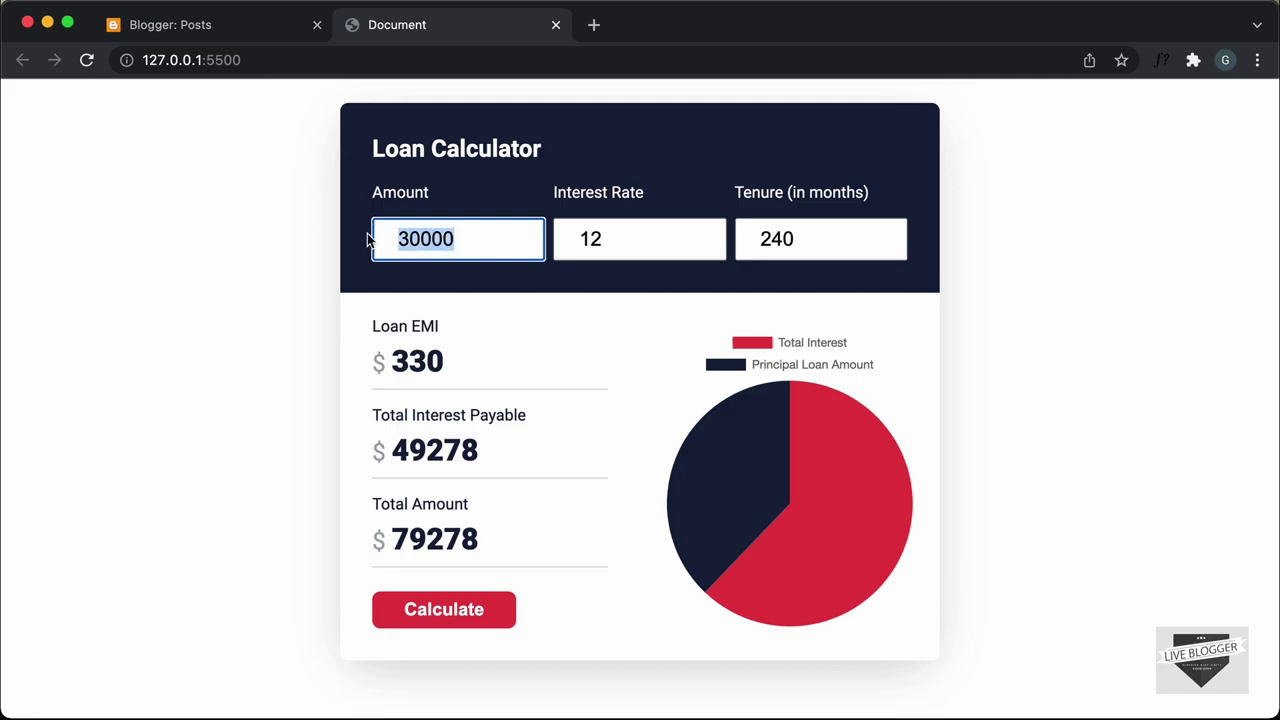
text(asdf)
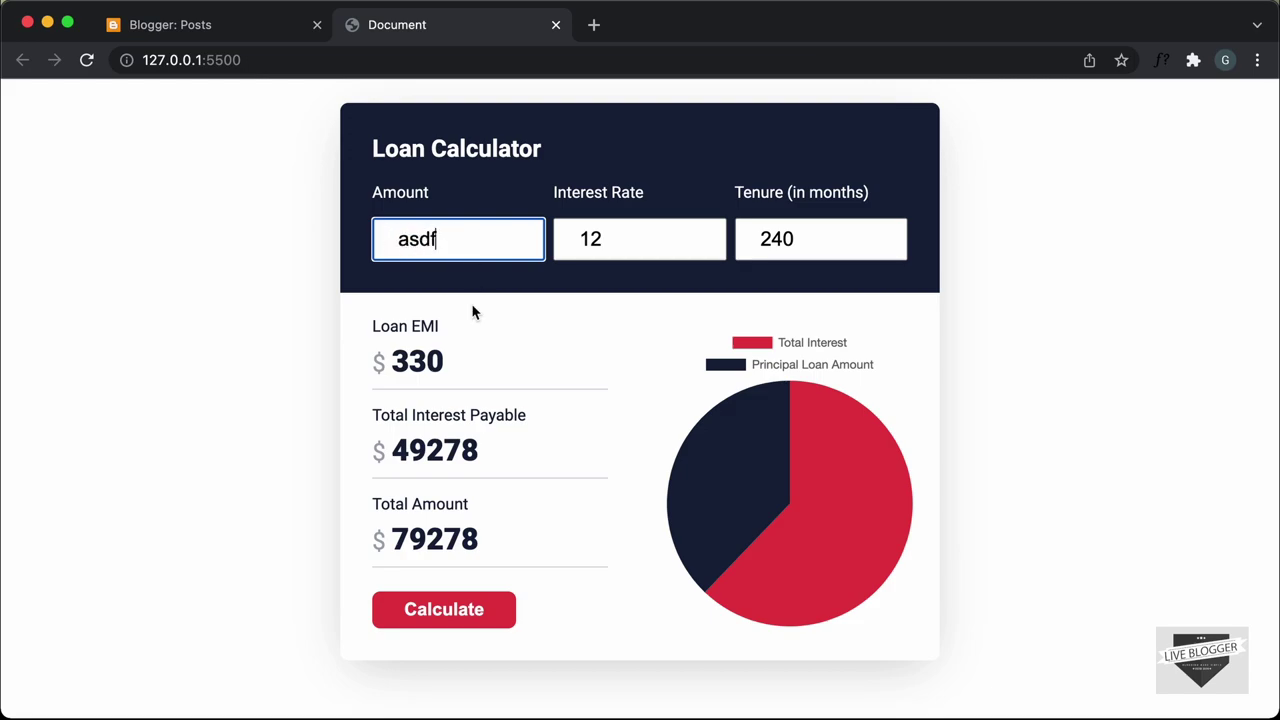
click(481, 612)
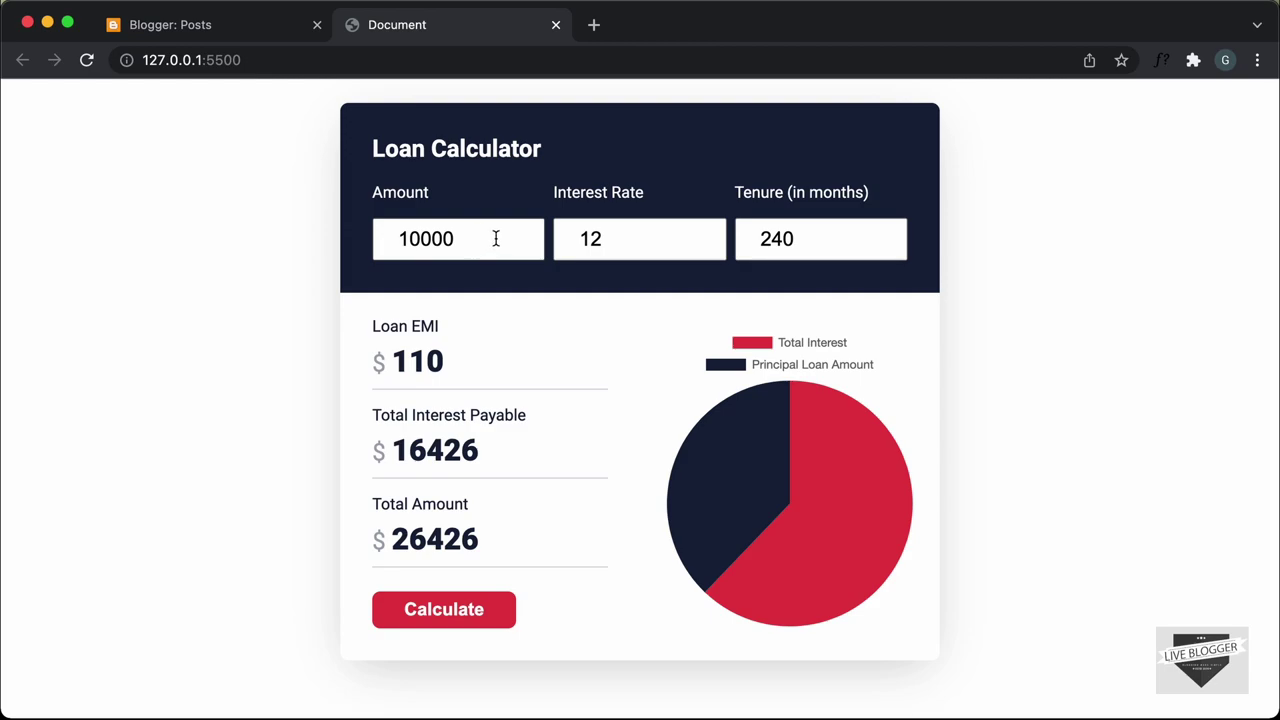
click(229, 32)
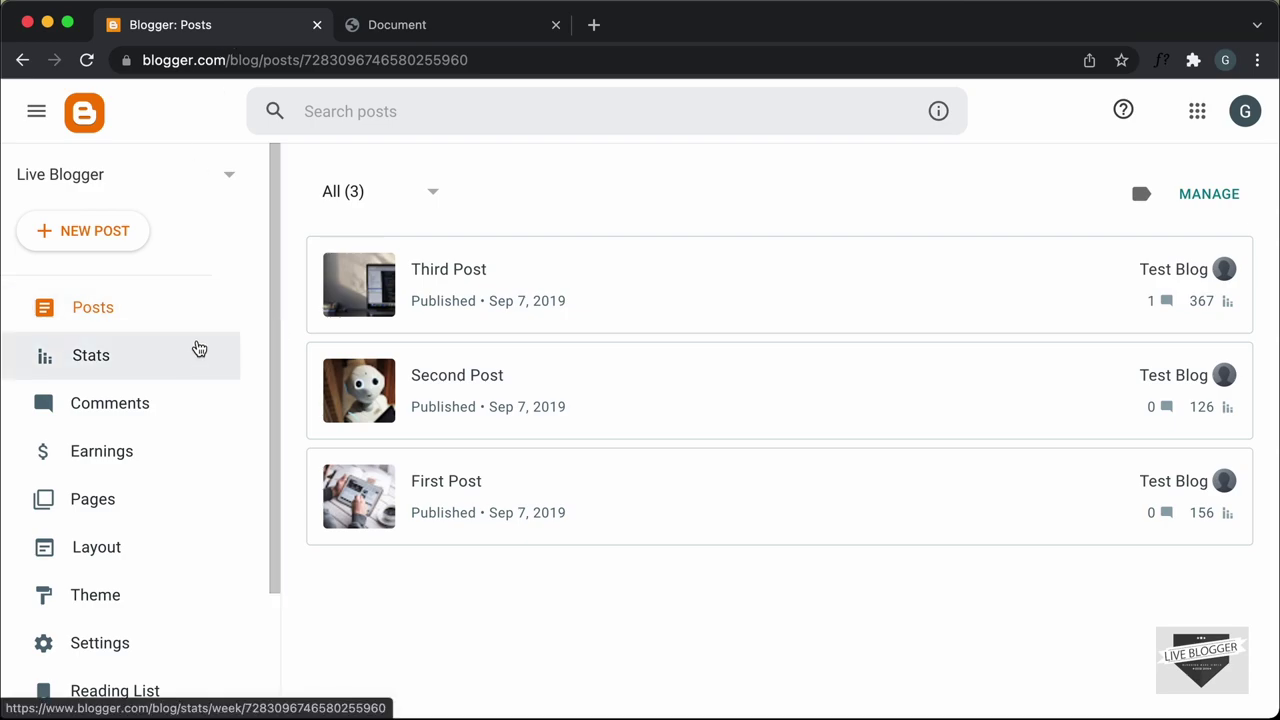
Create a new post titled 'Loan Calculator' with its body editor in HTML view.
click(117, 234)
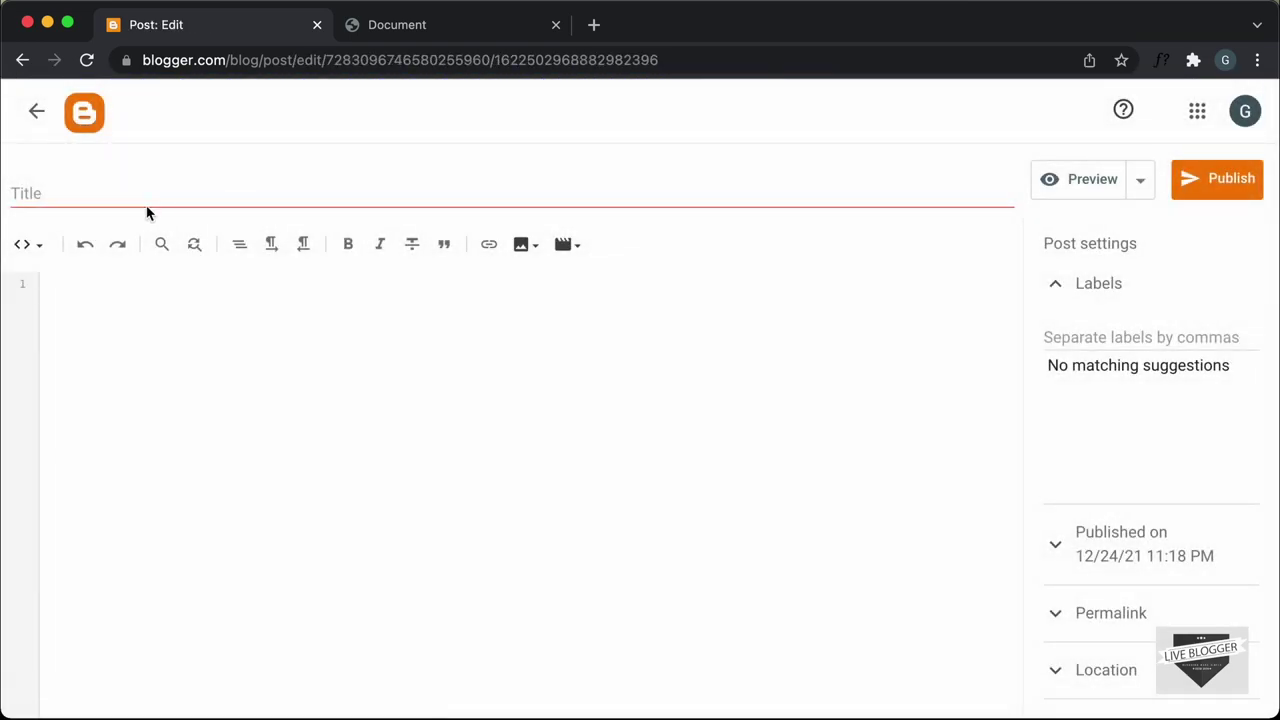
click(146, 191)
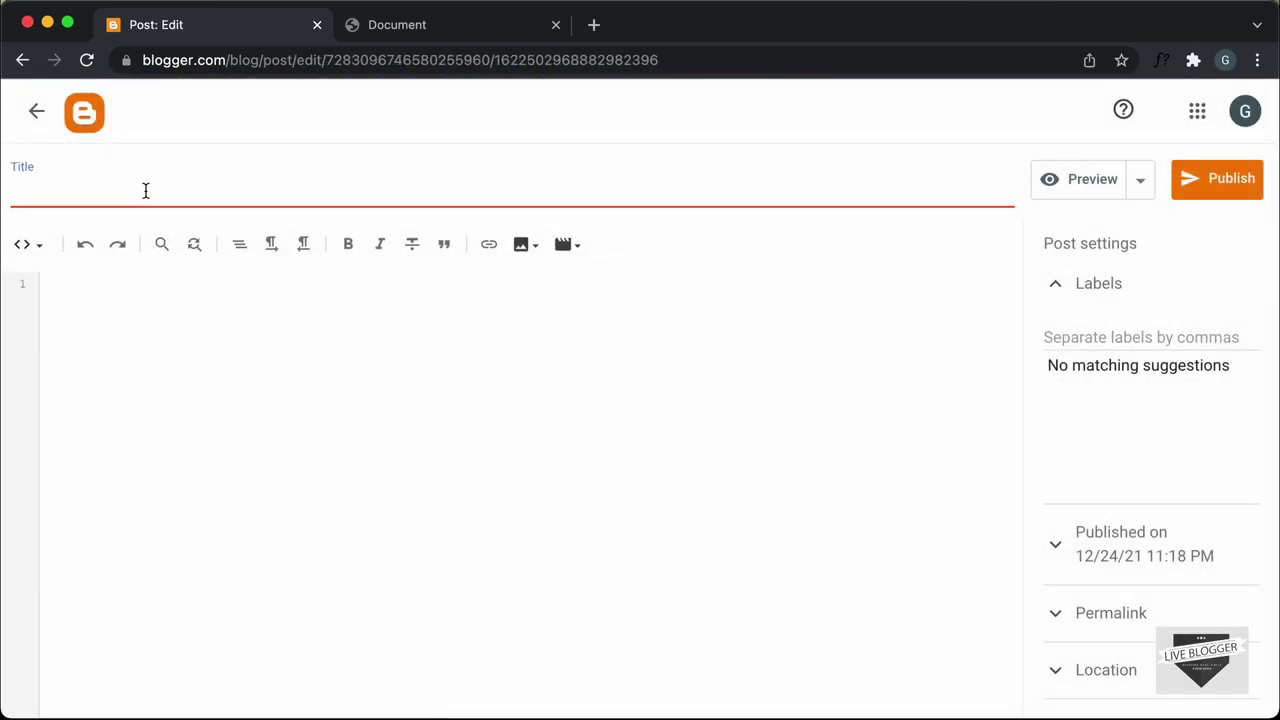
text(Loan Calculator)
click(117, 289)
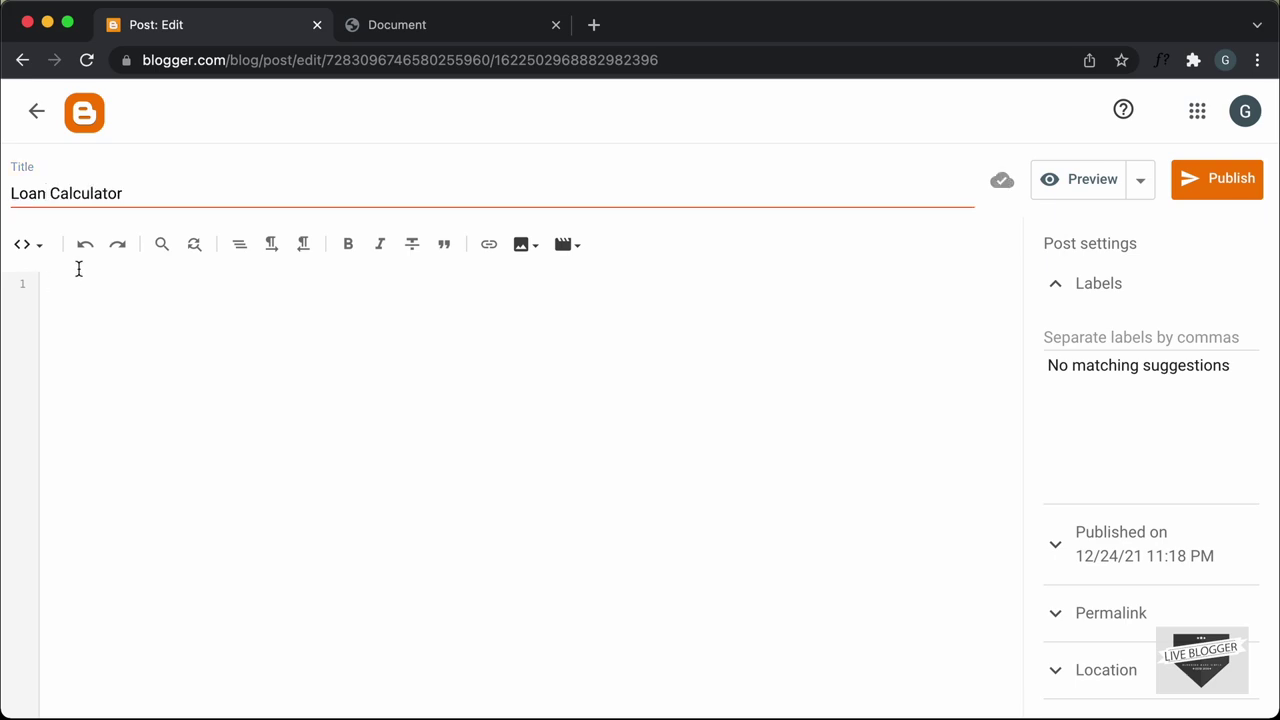
click(37, 252)
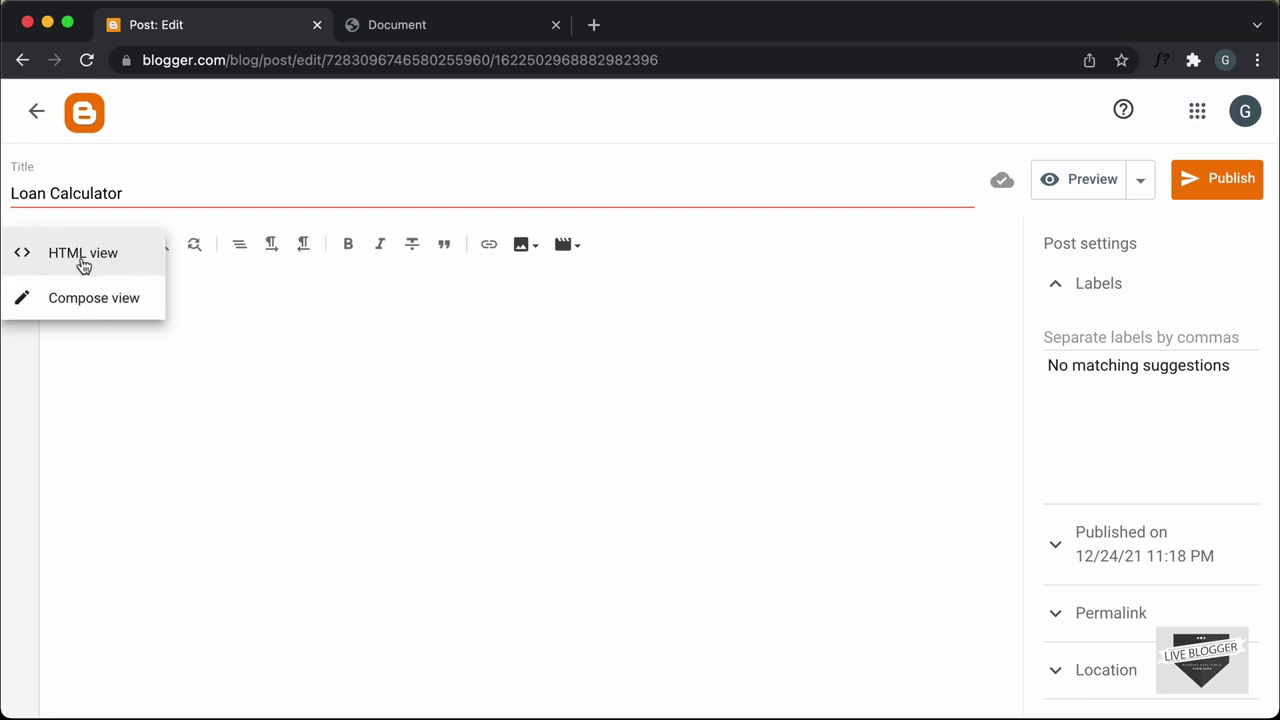
click(96, 258)
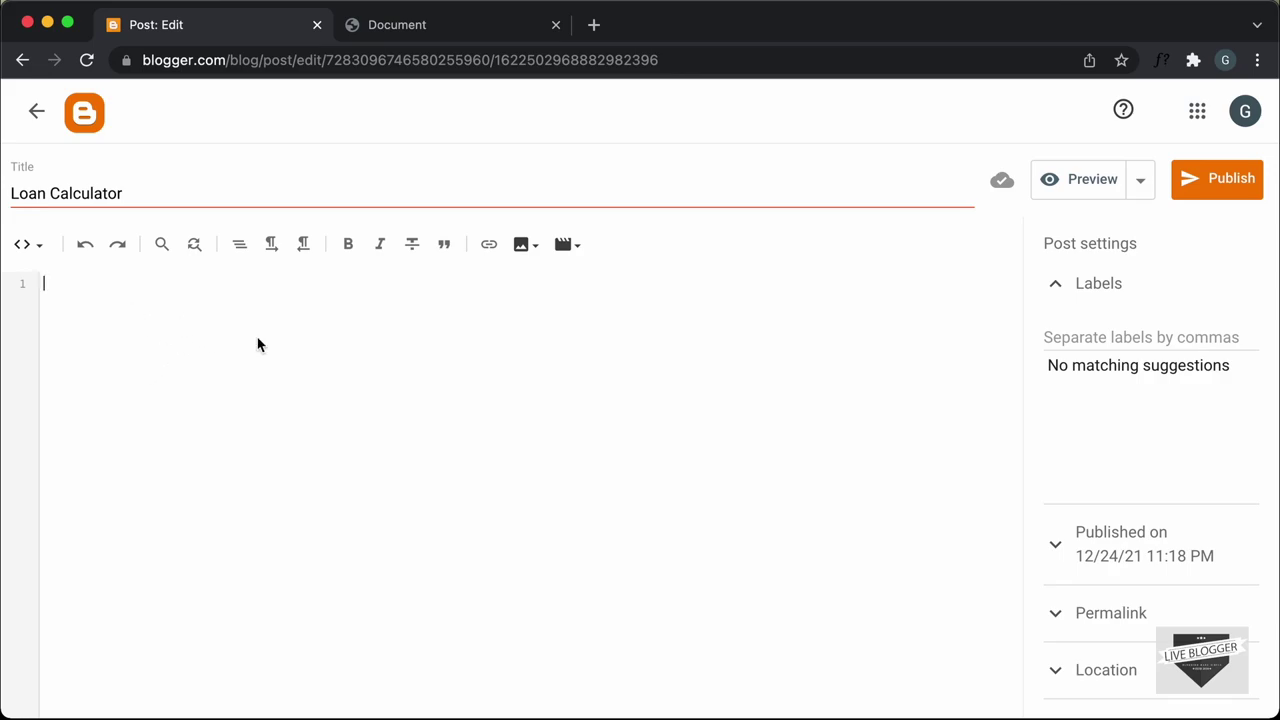
Select all of style.css in VS Code, then return to the Loan Calculator post editor.
key(super+Tab)
key(super+Tab)
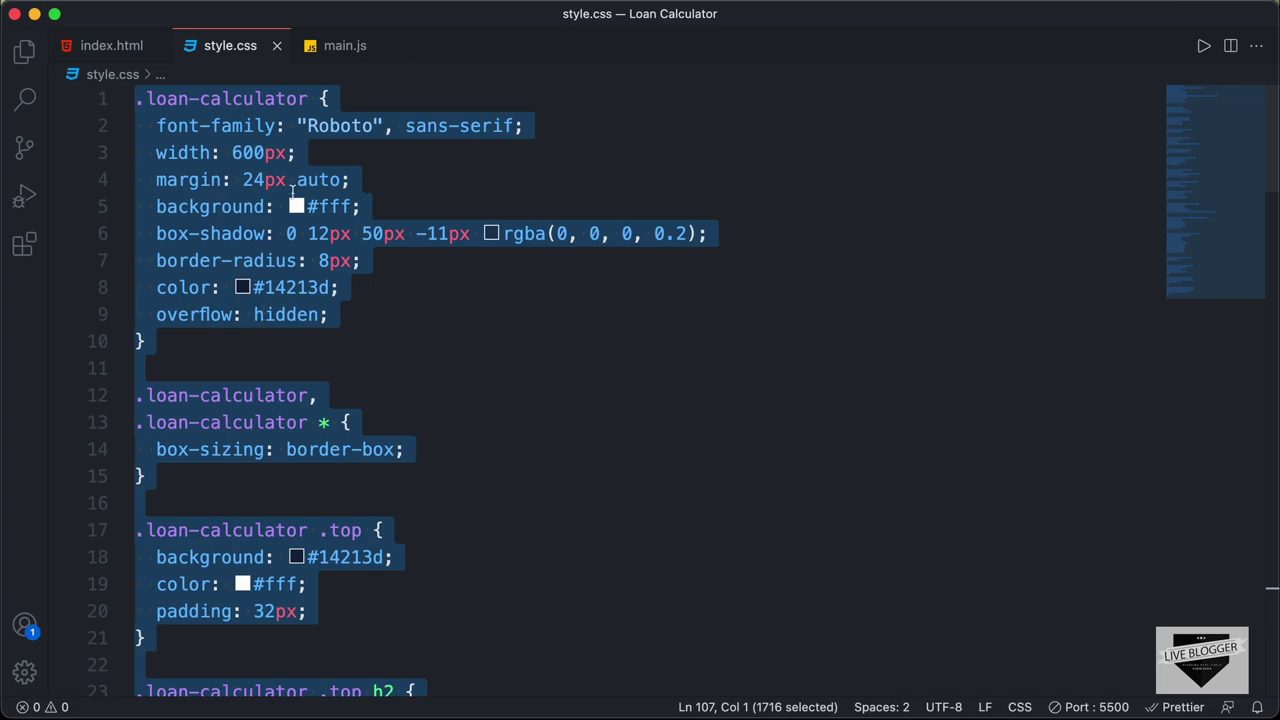
click(293, 182)
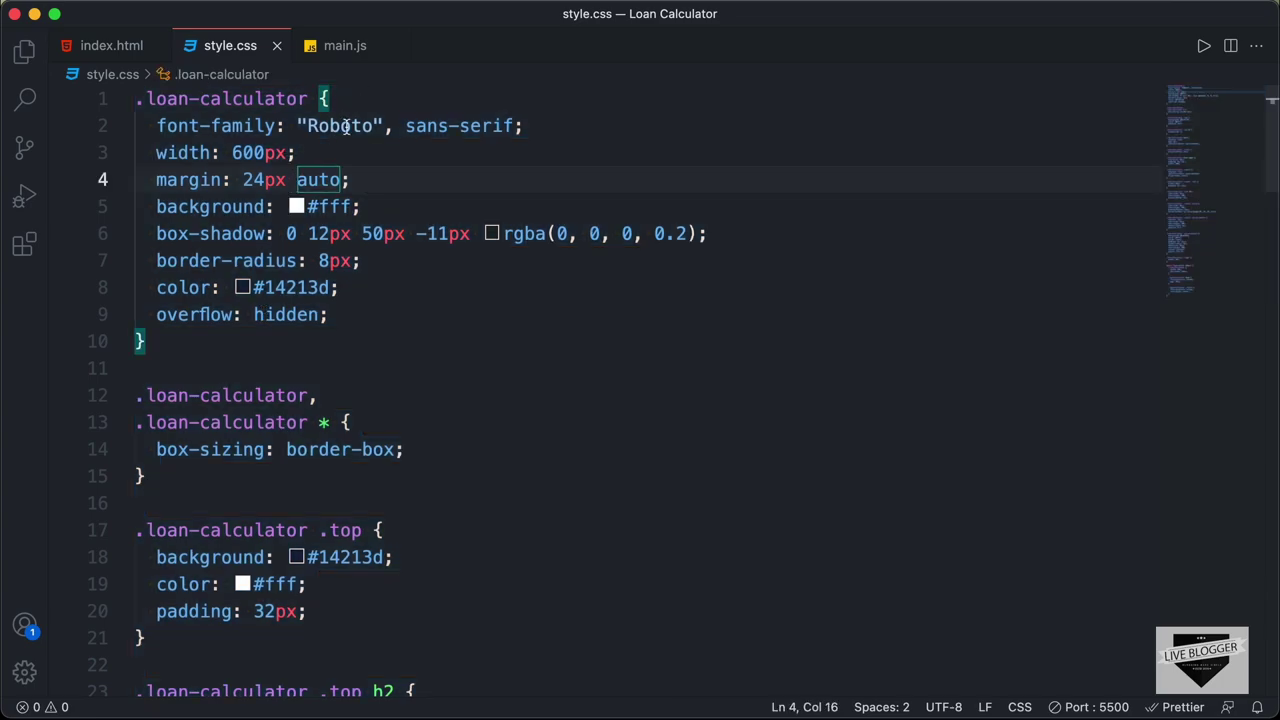
scroll(380, 217, down, 20)
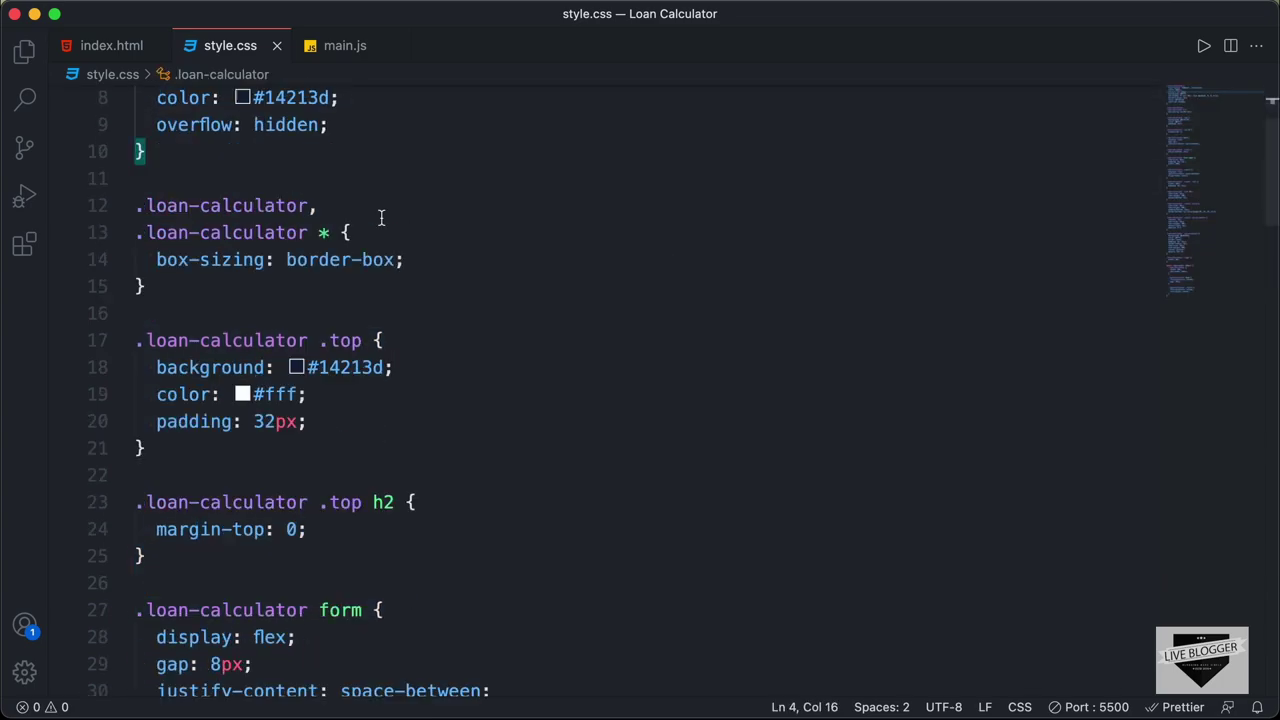
scroll(381, 217, up, 20)
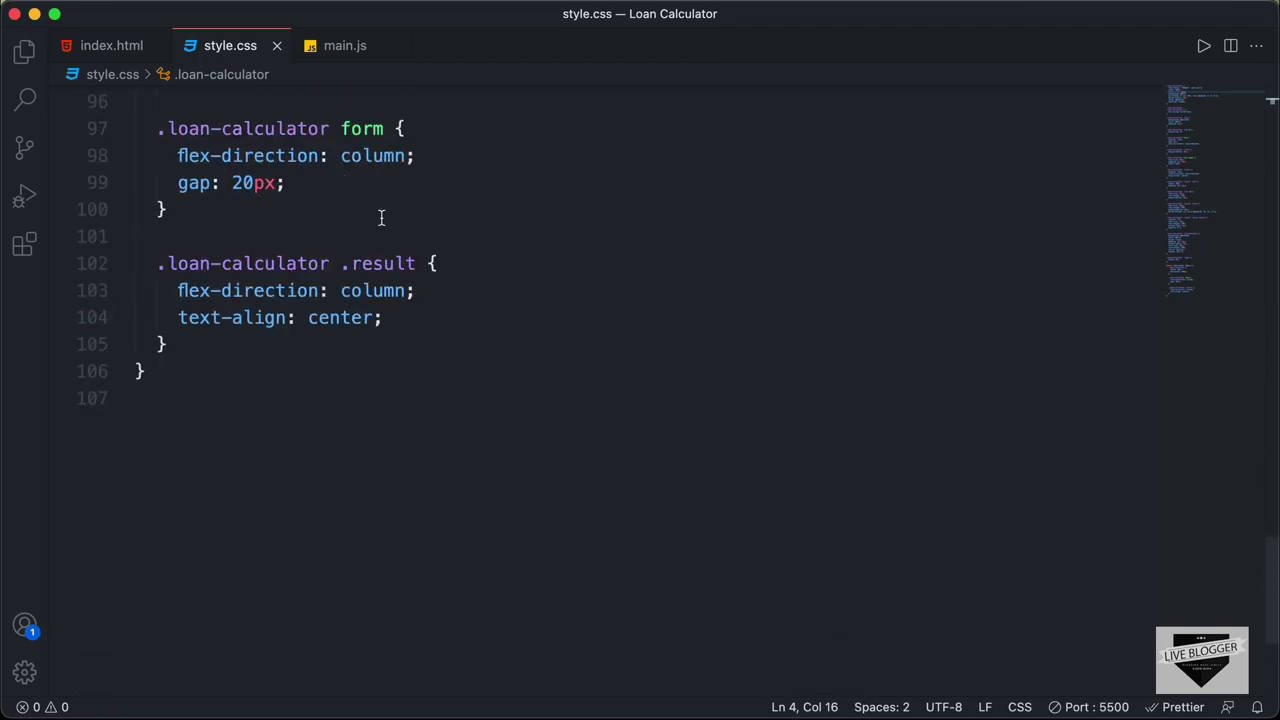
click(473, 168)
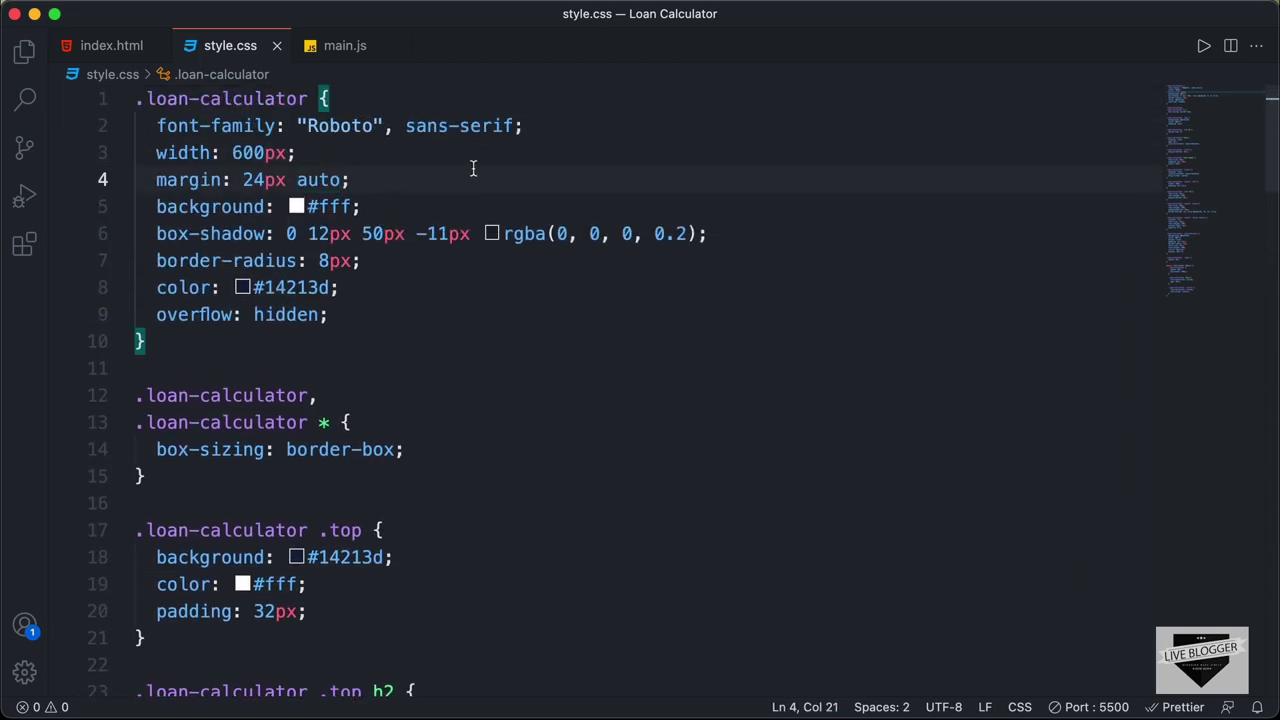
key(super+a)
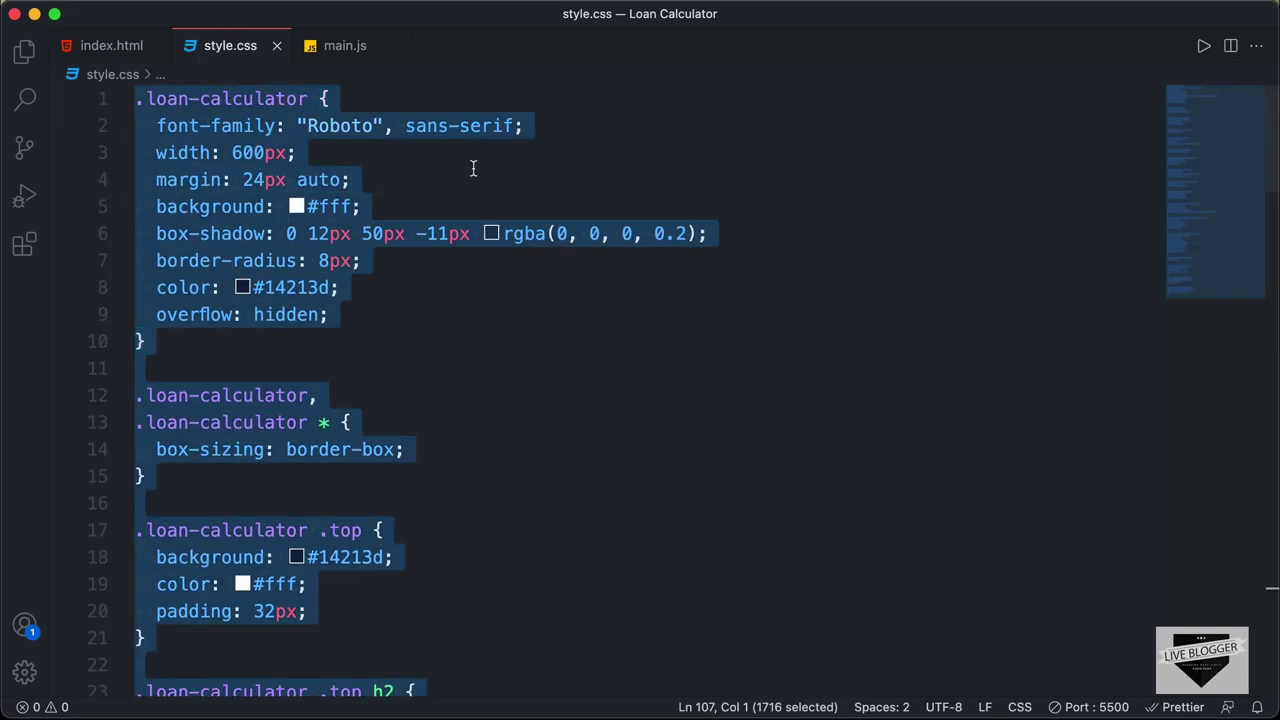
key(super+Tab)
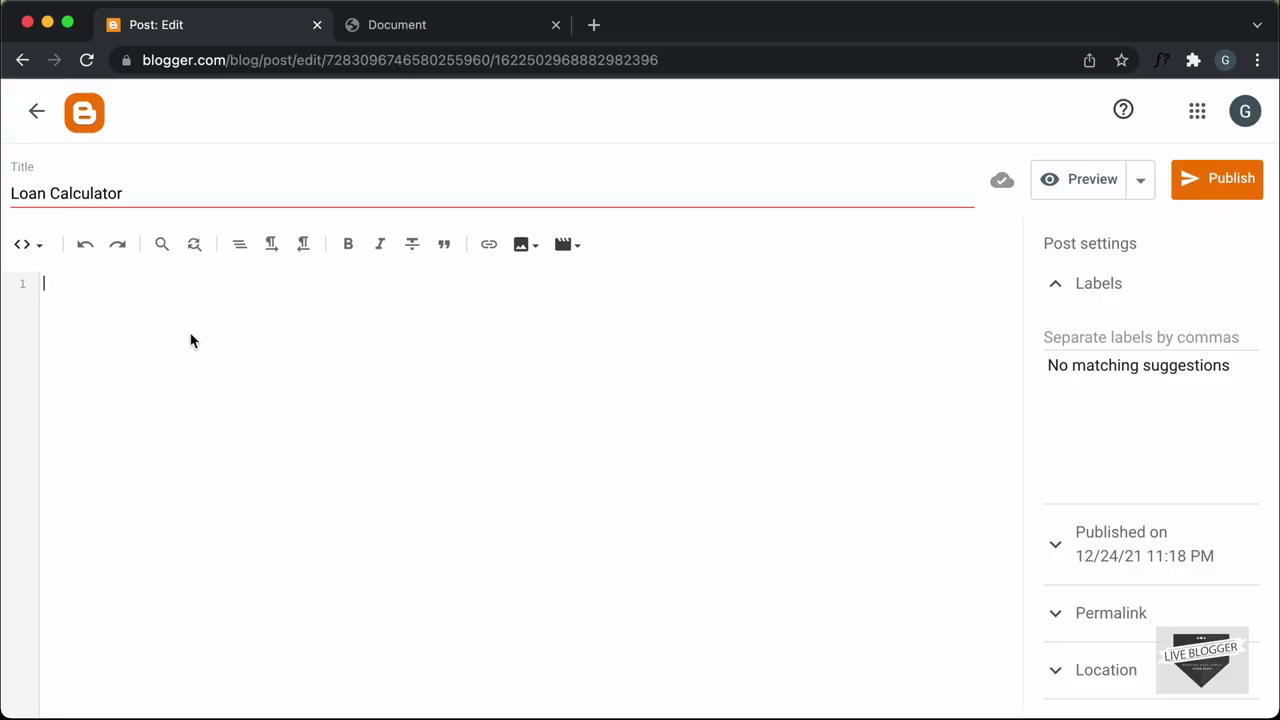
Paste the style.css rules inside a <style> block on line 1, with blank lines after it.
click(193, 341)
text(<style>    </style>)
key(Up)
key(Up)
key(Return)
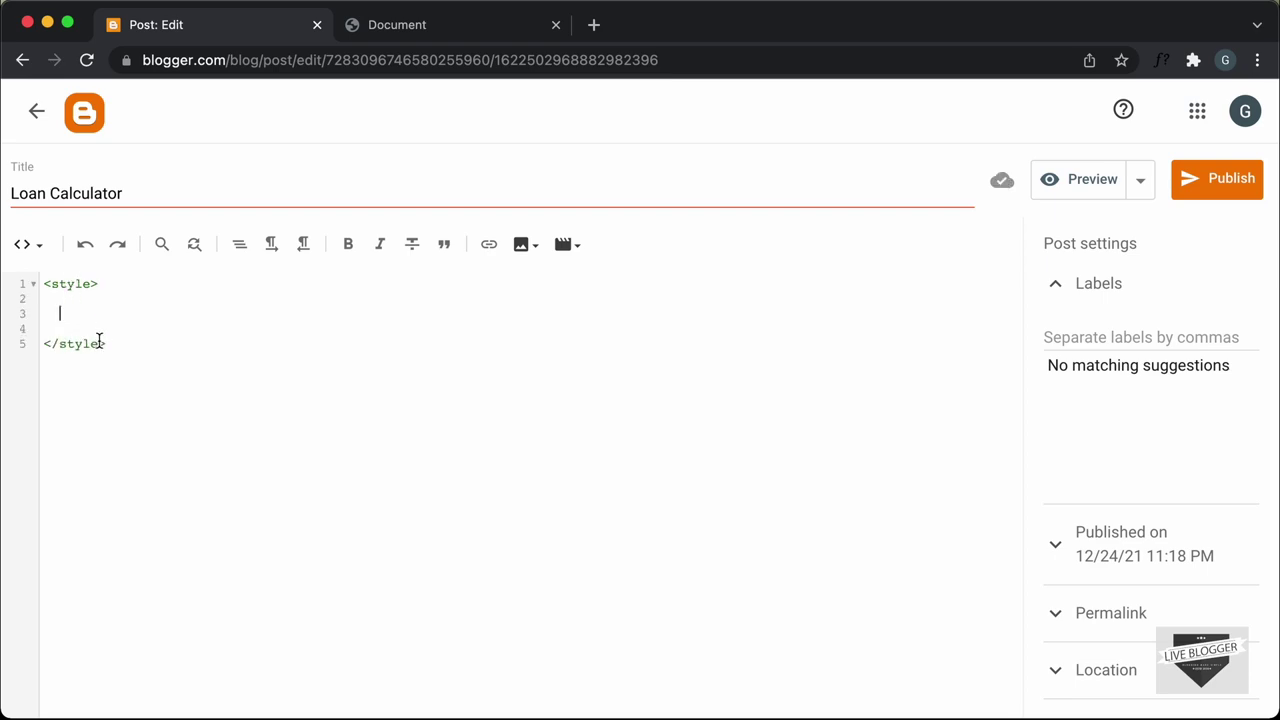
key(super+v)
scroll(200, 420, down, 1)
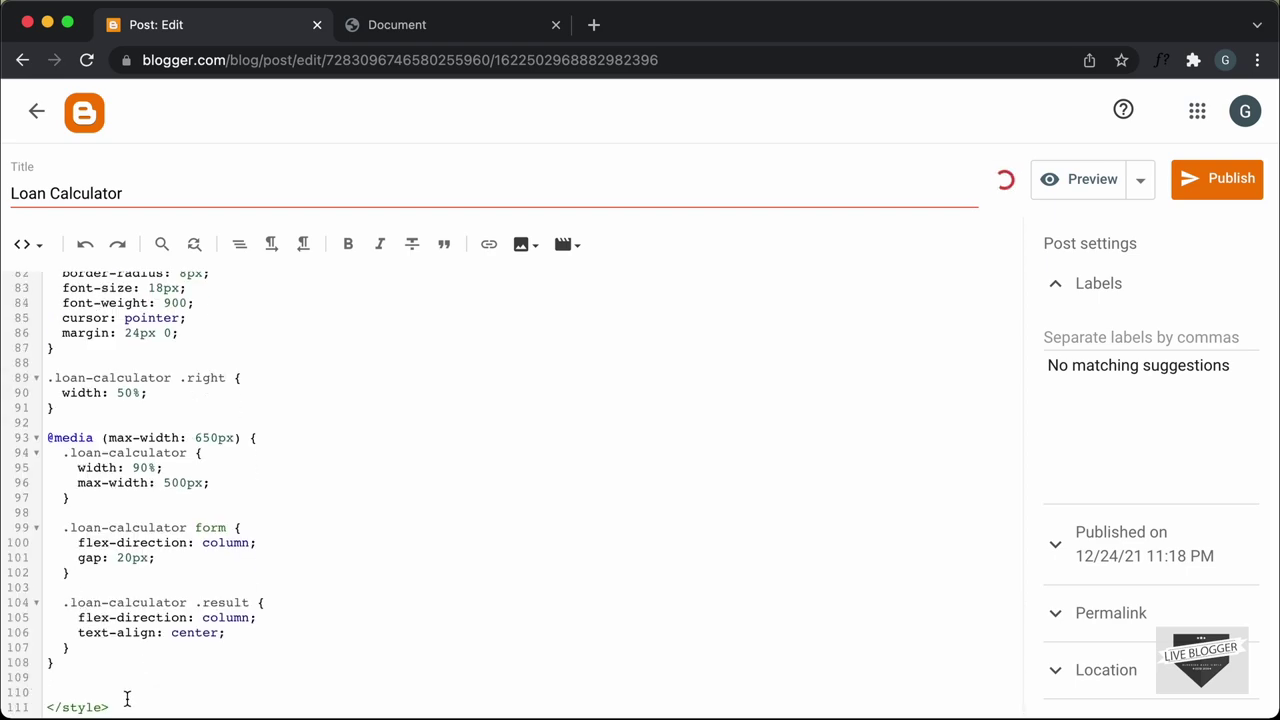
click(127, 698)
key(Return)
key(Return)
key(Return)
key(Return)
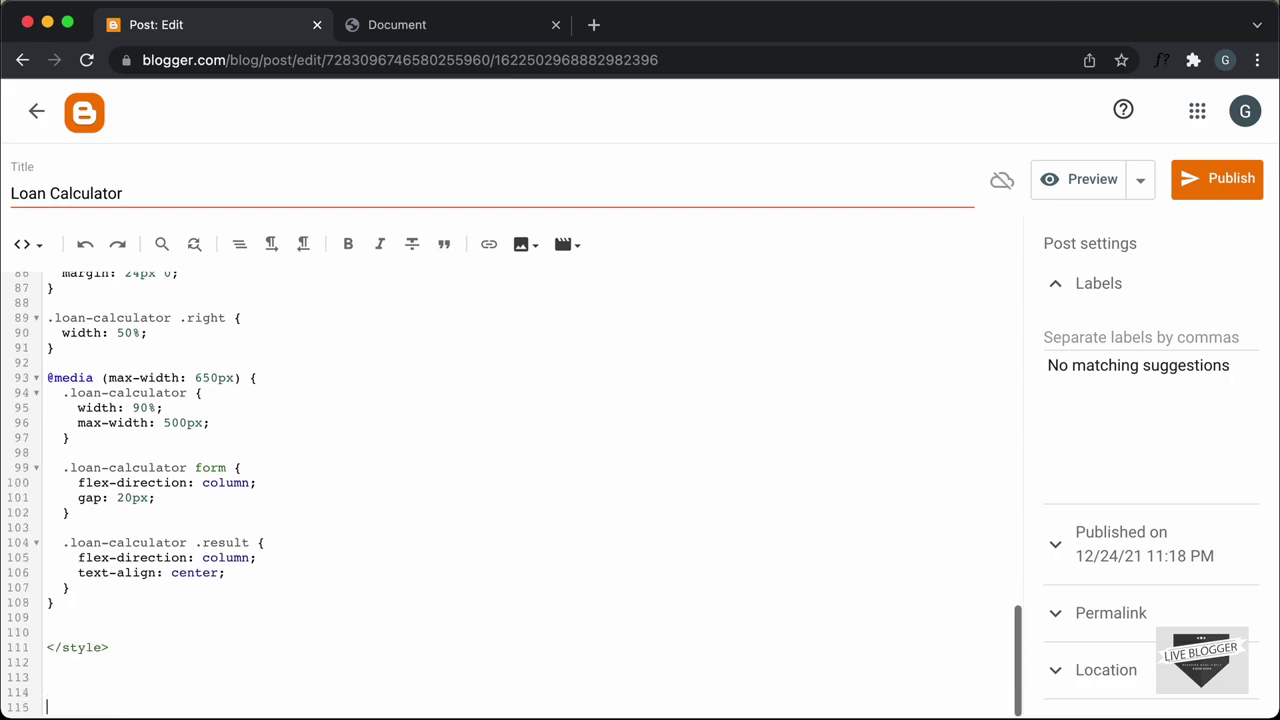
scroll(123, 591, down, 2)
key(super+Tab)
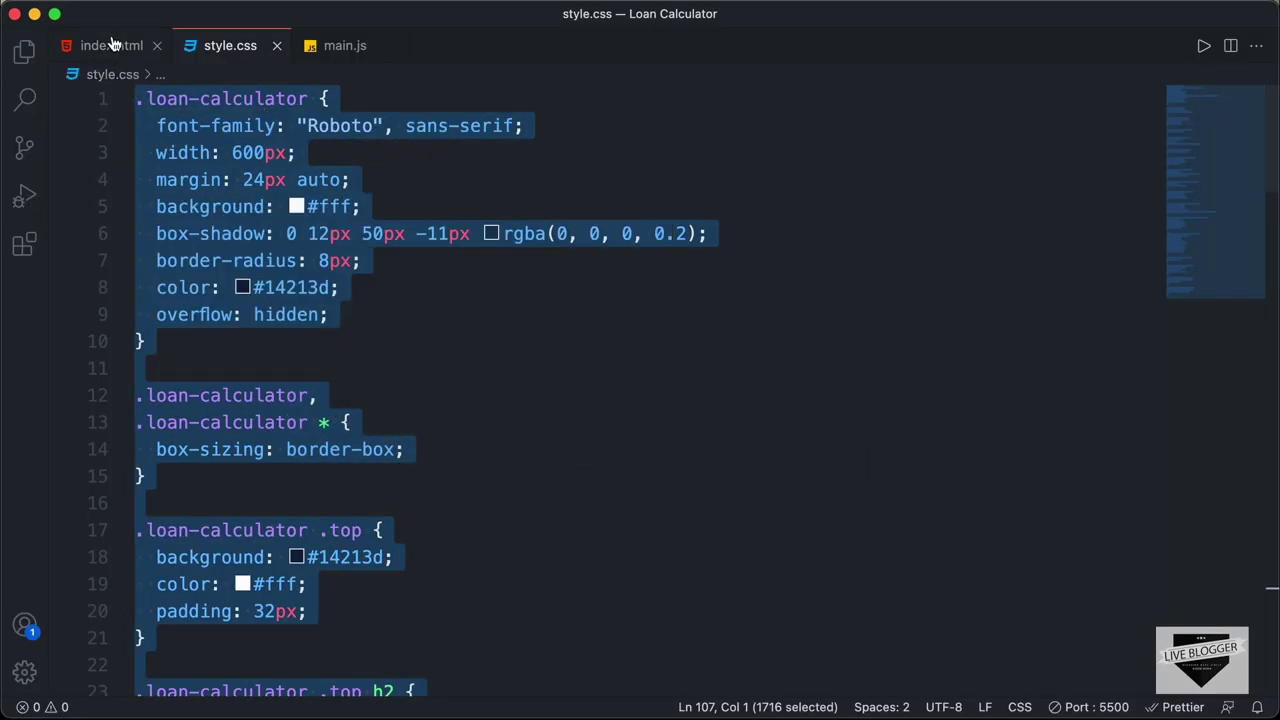
Show index.html and scroll to its Chart.js and main.js script tags.
click(110, 45)
scroll(270, 250, down, 3)
click(233, 226)
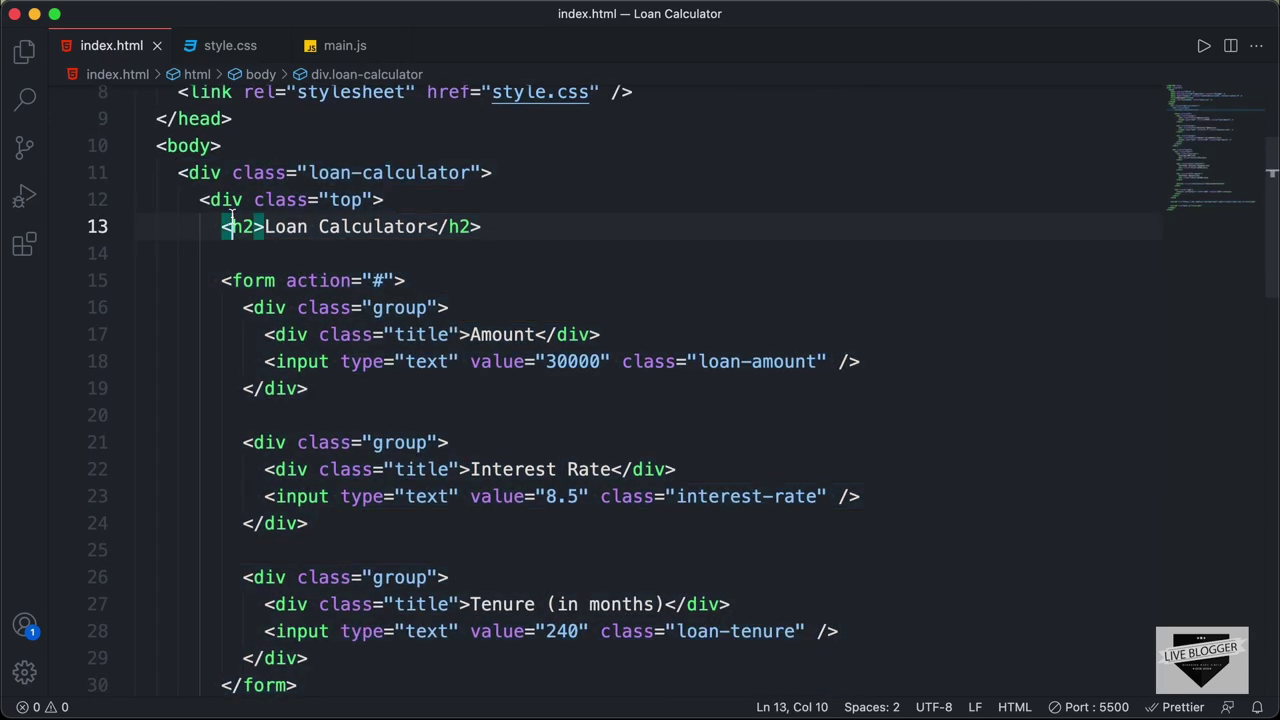
click(178, 172)
scroll(305, 343, down, 14)
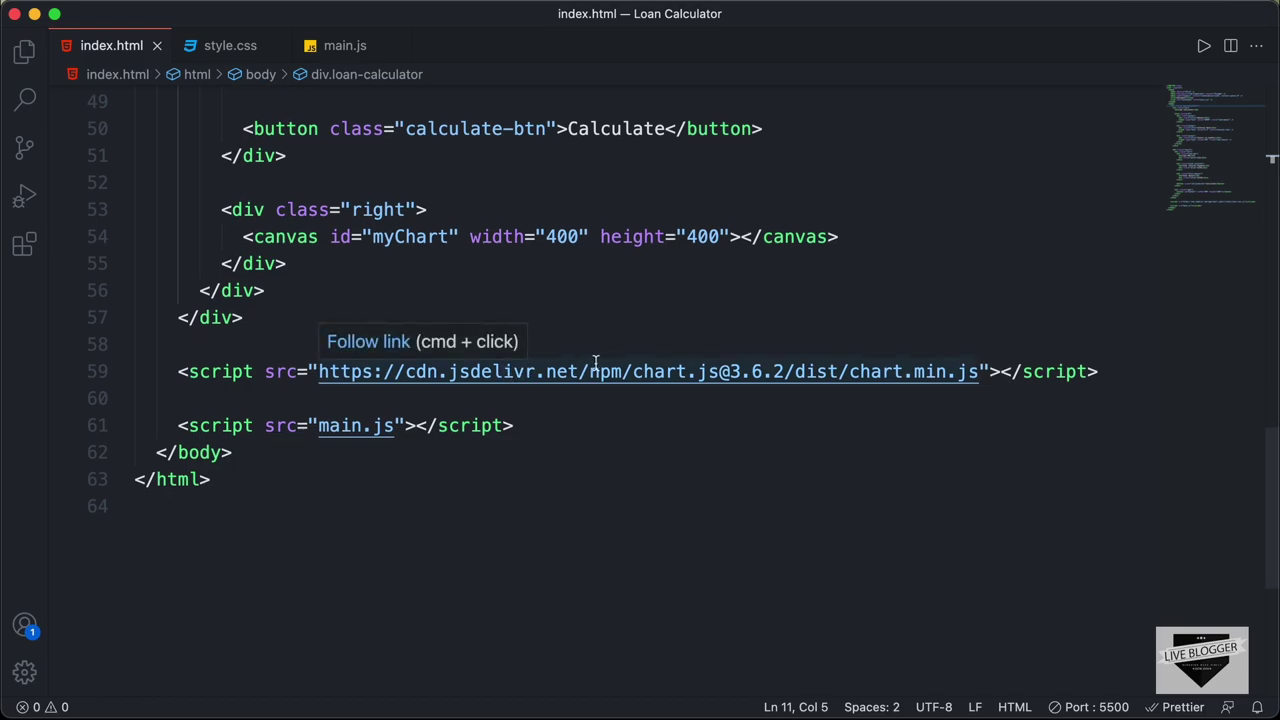
Paste the calculator markup and Chart.js tag after the styles, then add an empty <script></script> block.
shift+click(1110, 371)
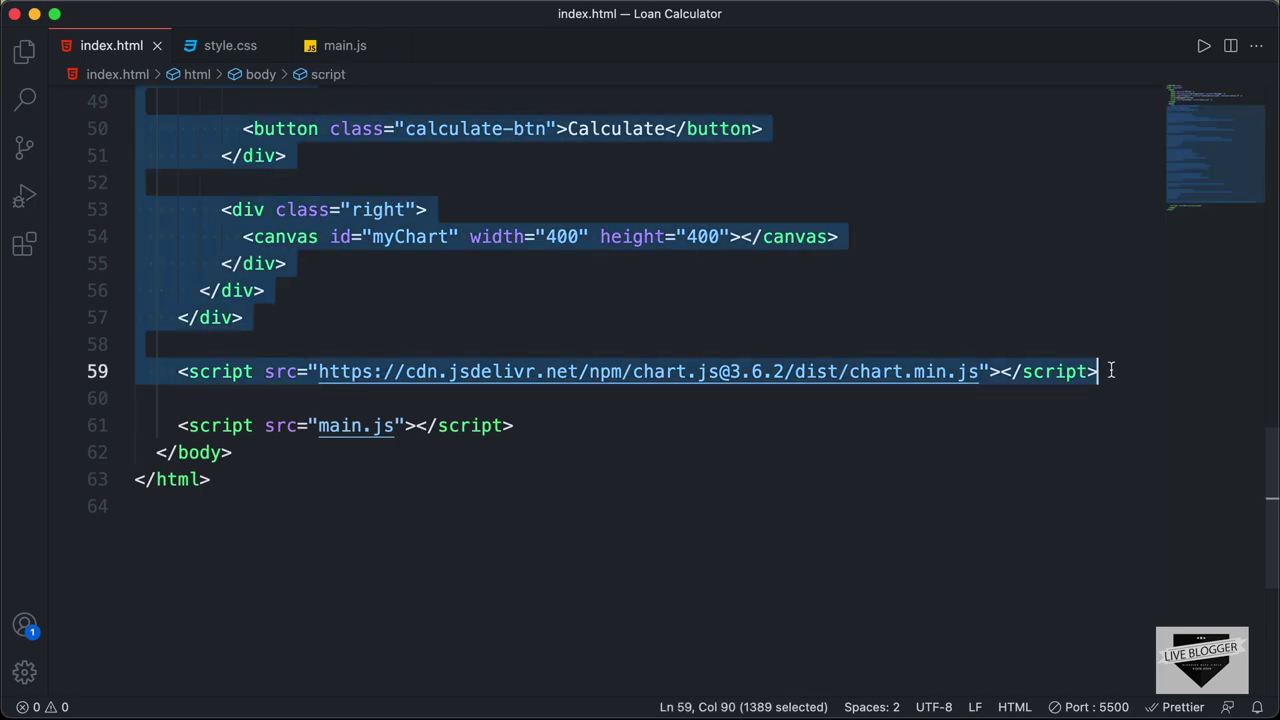
key(super+Tab)
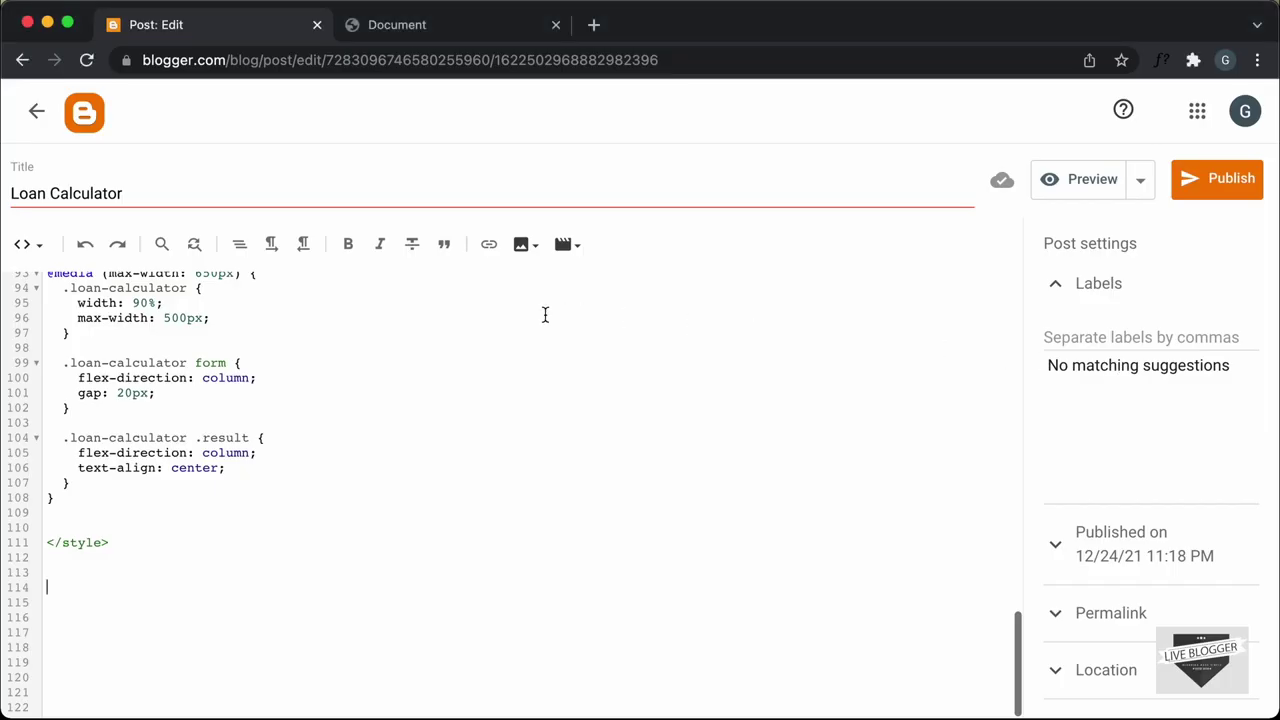
key(super+v)
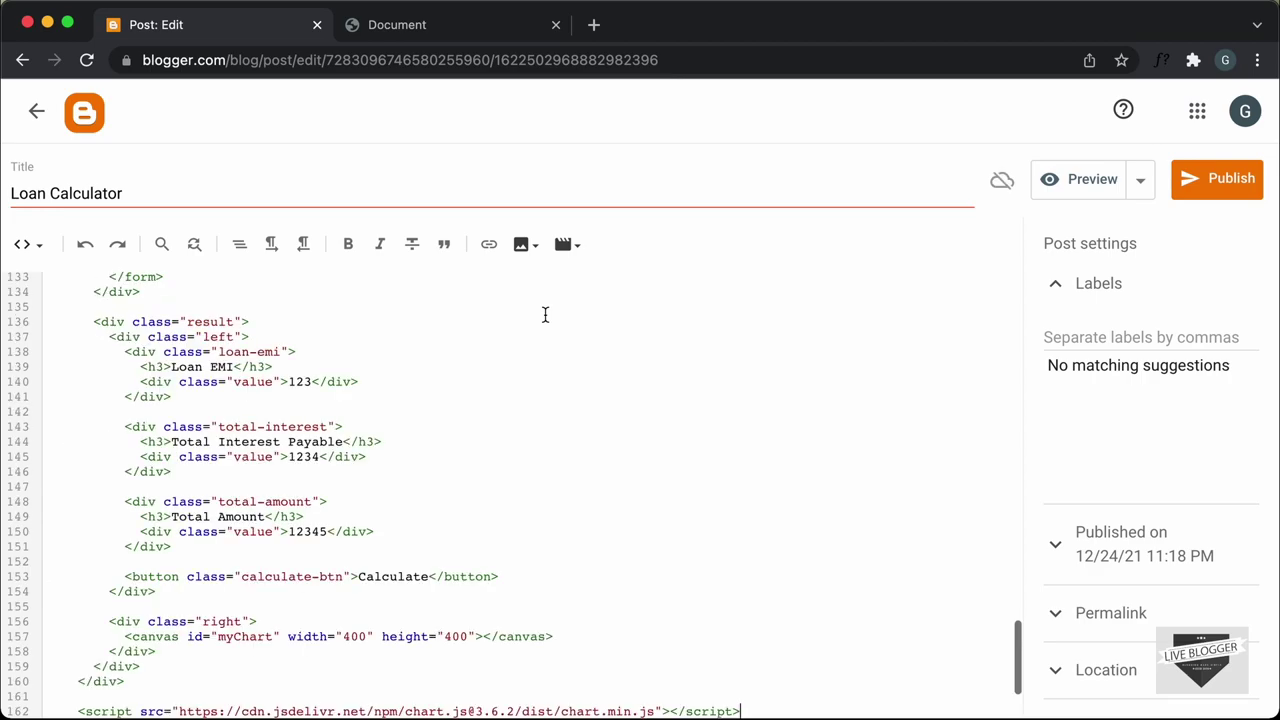
scroll(531, 441, down, 3)
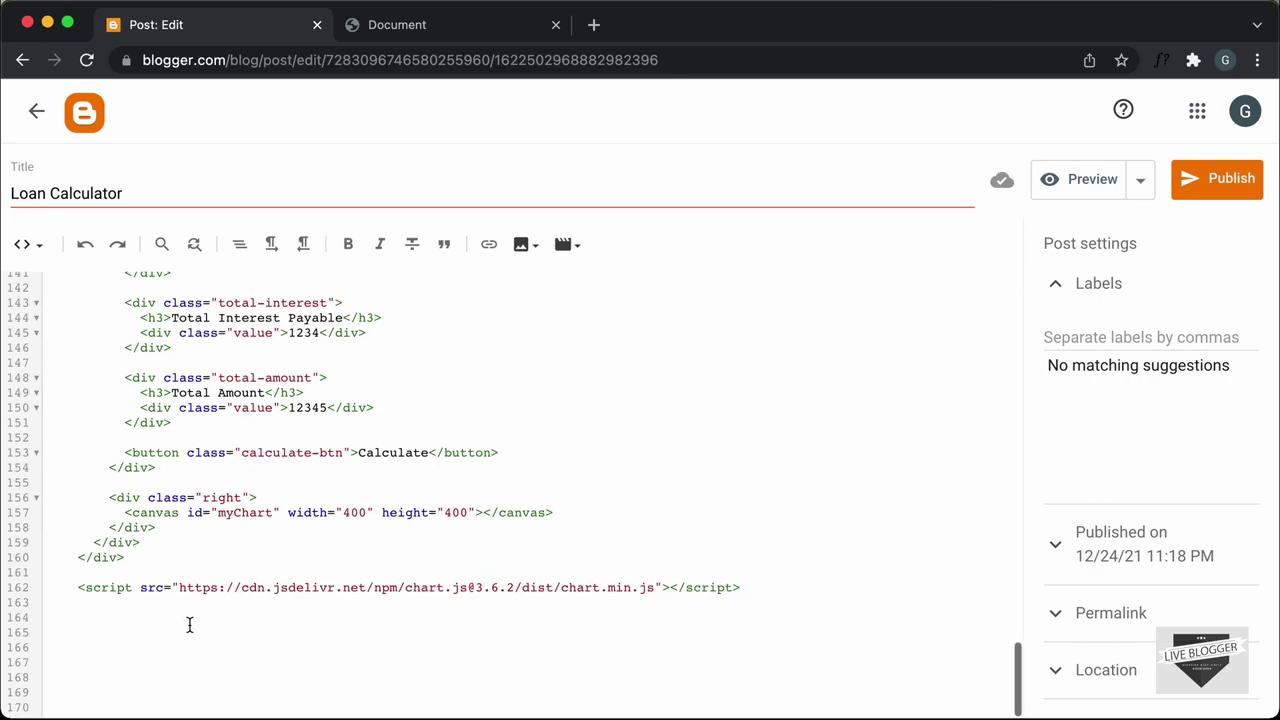
key(Return)
key(Return)
text(<script>    <)
text(/script>)
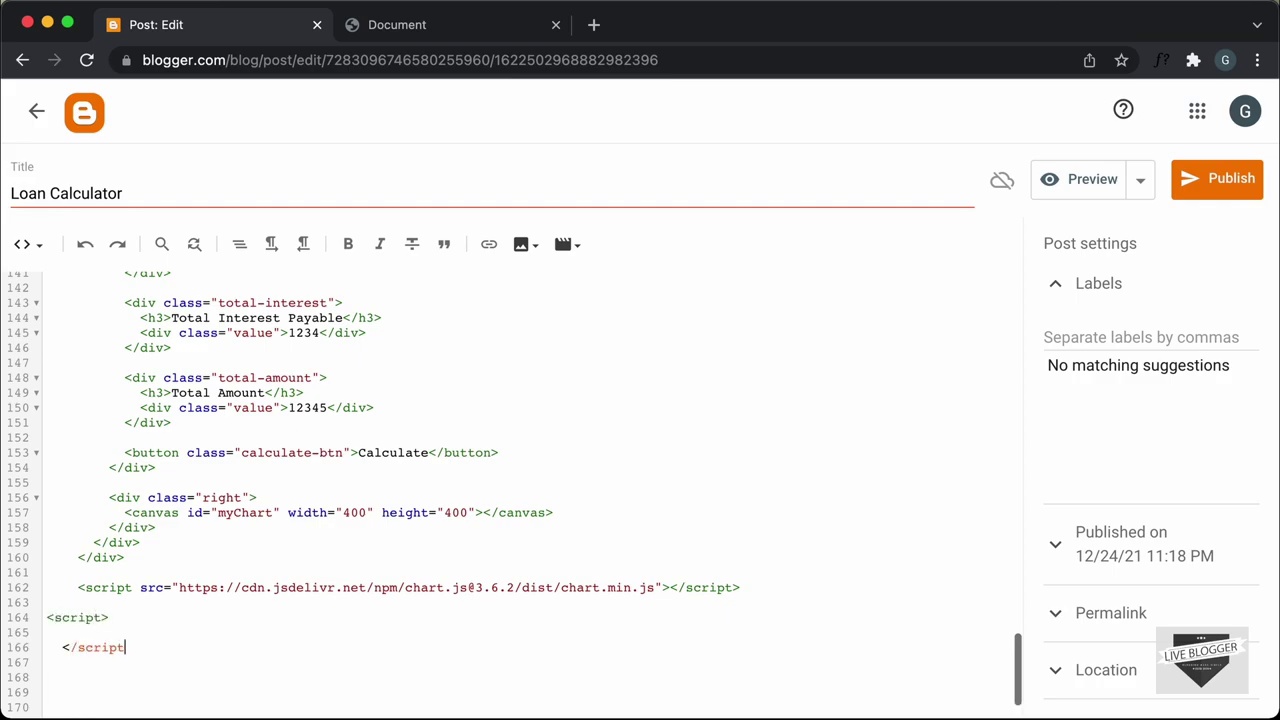
key(Home)
key(Return)
key(Return)
key(Up)
key(Up)
scroll(240, 529, down, 1)
Cut all the JavaScript out of main.js and return to Blogger.
key(super+Tab)
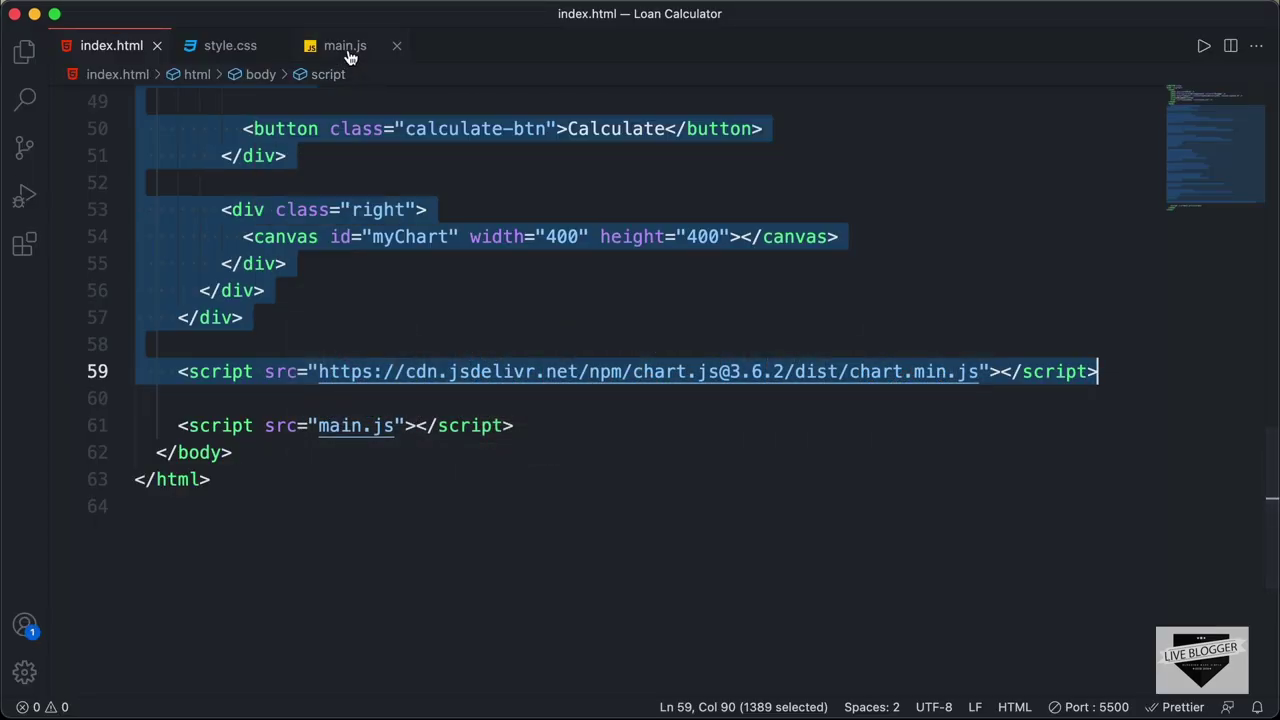
click(350, 48)
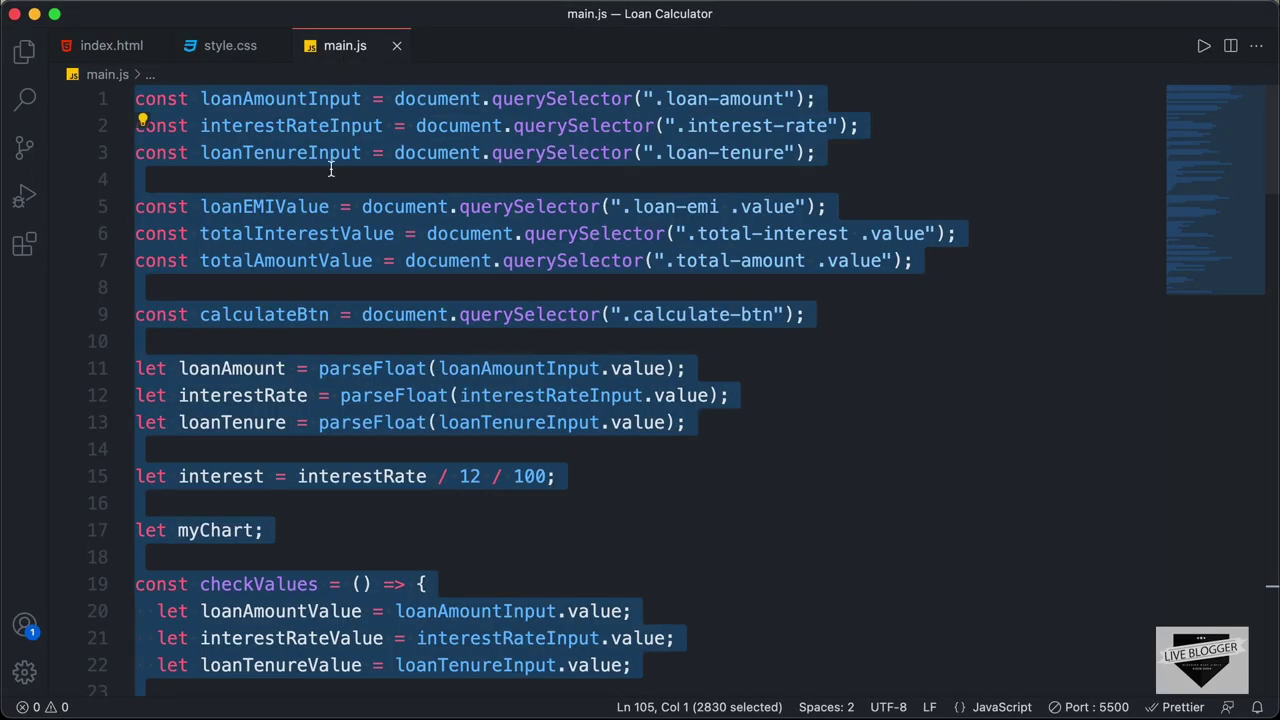
scroll(290, 264, down, 20)
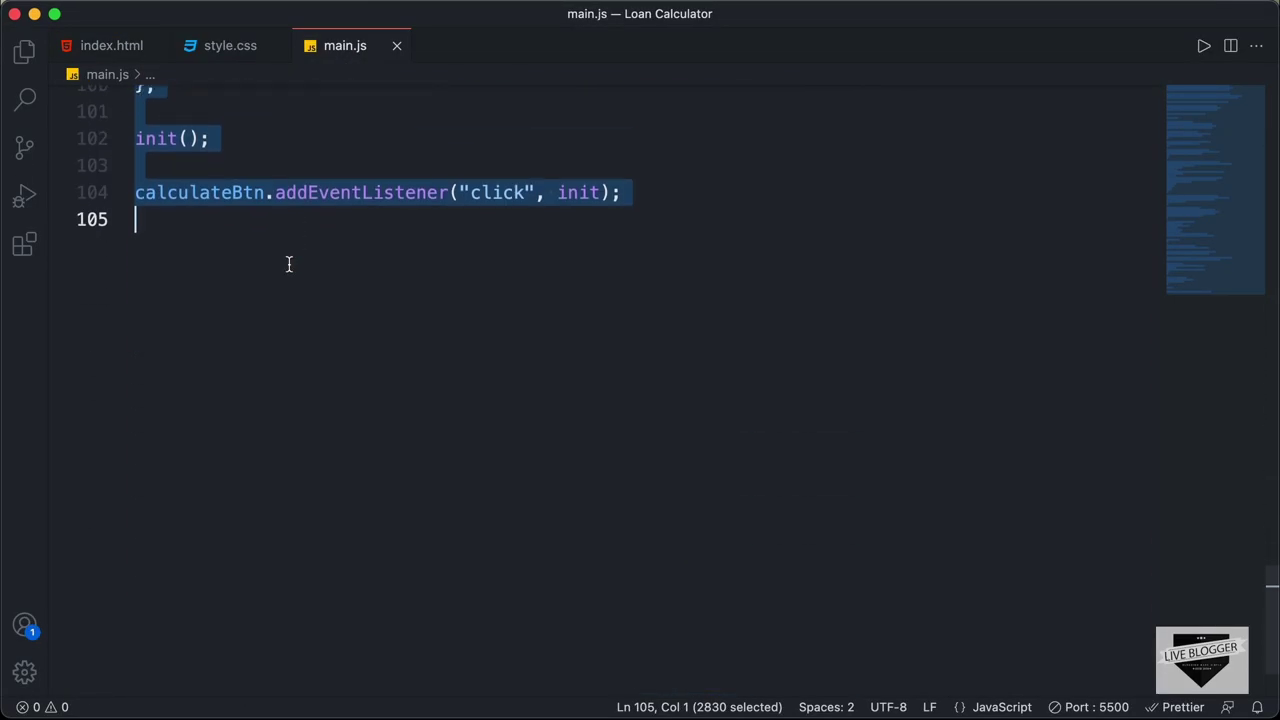
key(BackSpace)
key(super+Tab)
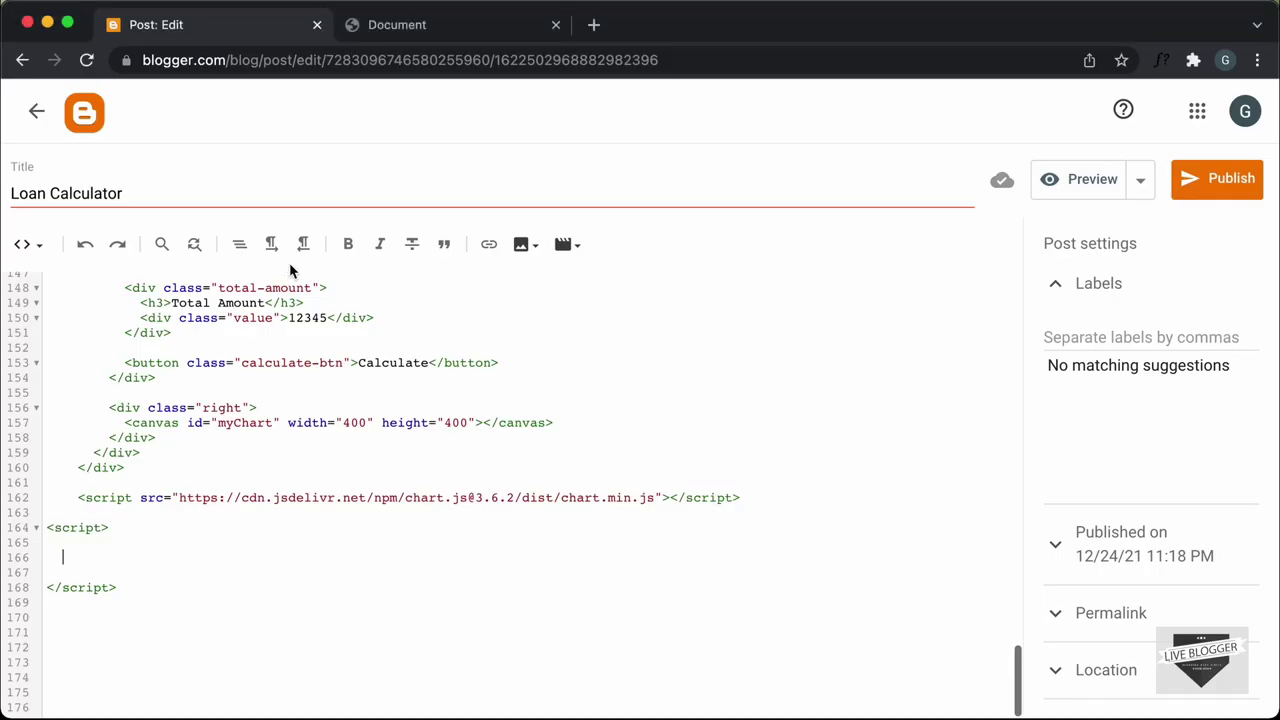
Paste the main.js code into the script block and publish the Loan Calculator post.
click(139, 566)
key(super+v)
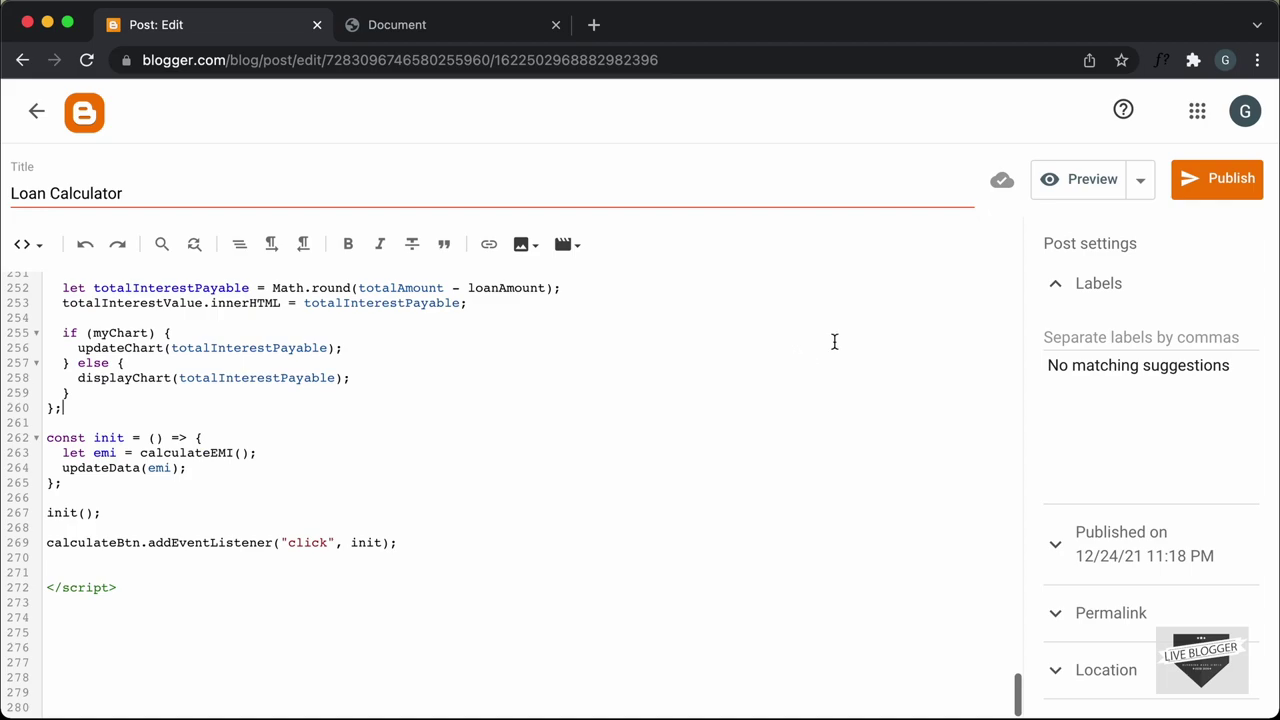
click(1203, 191)
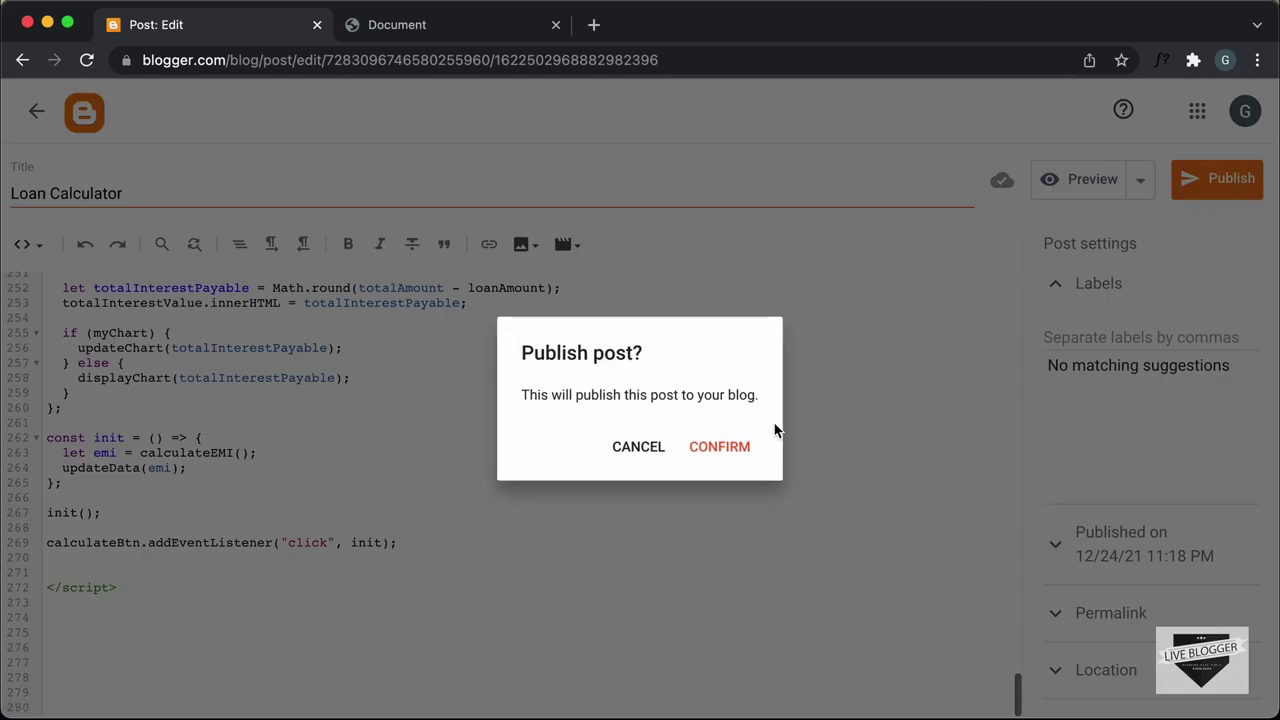
click(719, 447)
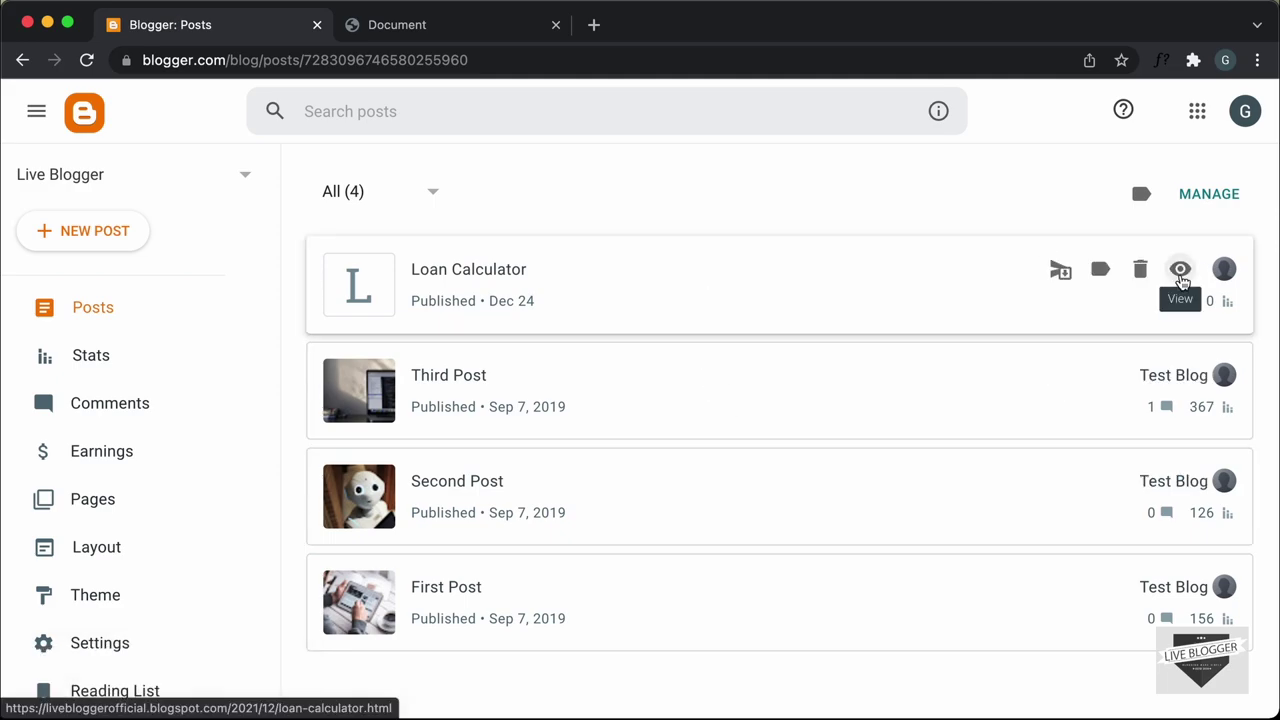
View the published Loan Calculator post live and scroll to the calculator.
click(1180, 271)
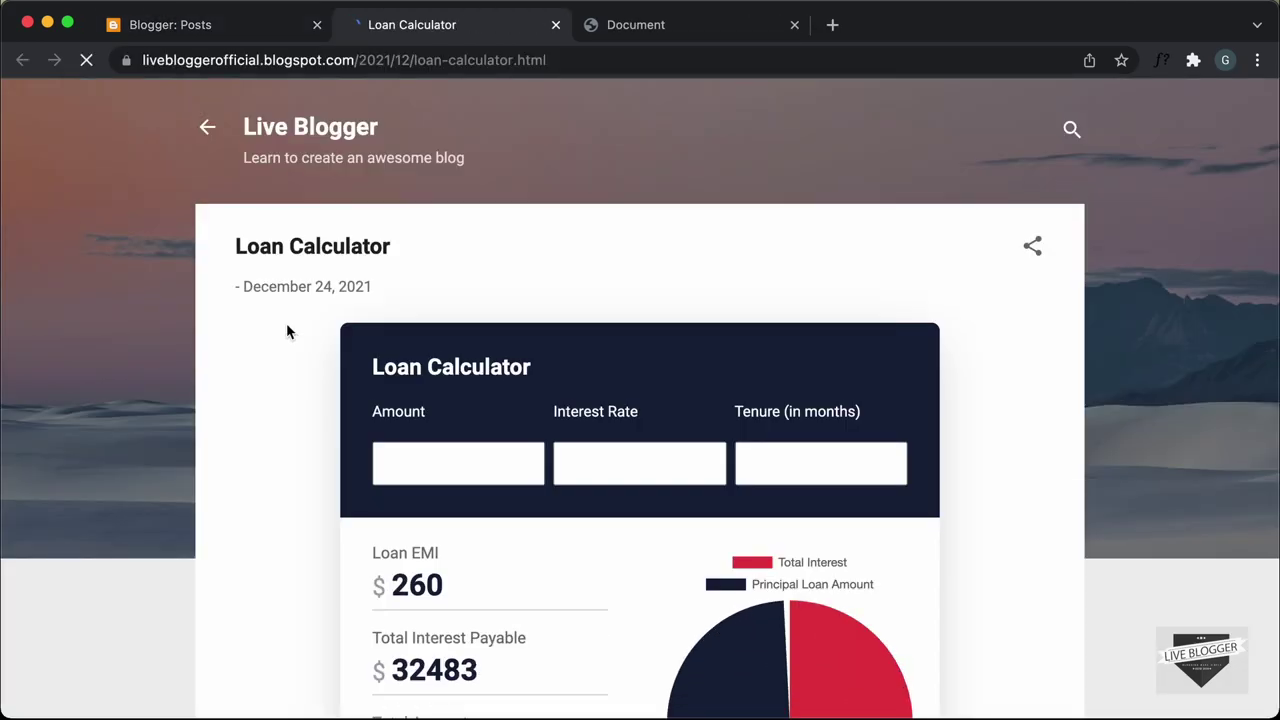
scroll(287, 331, down, 2)
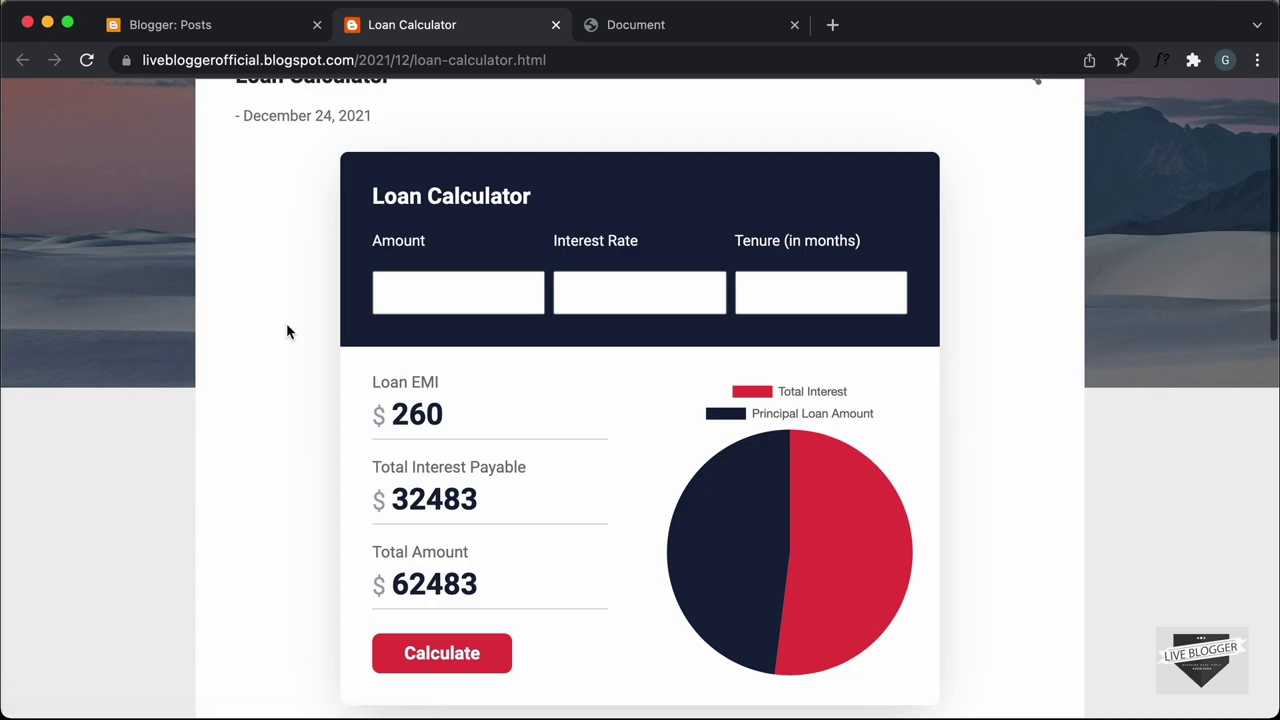
scroll(294, 378, down, 1)
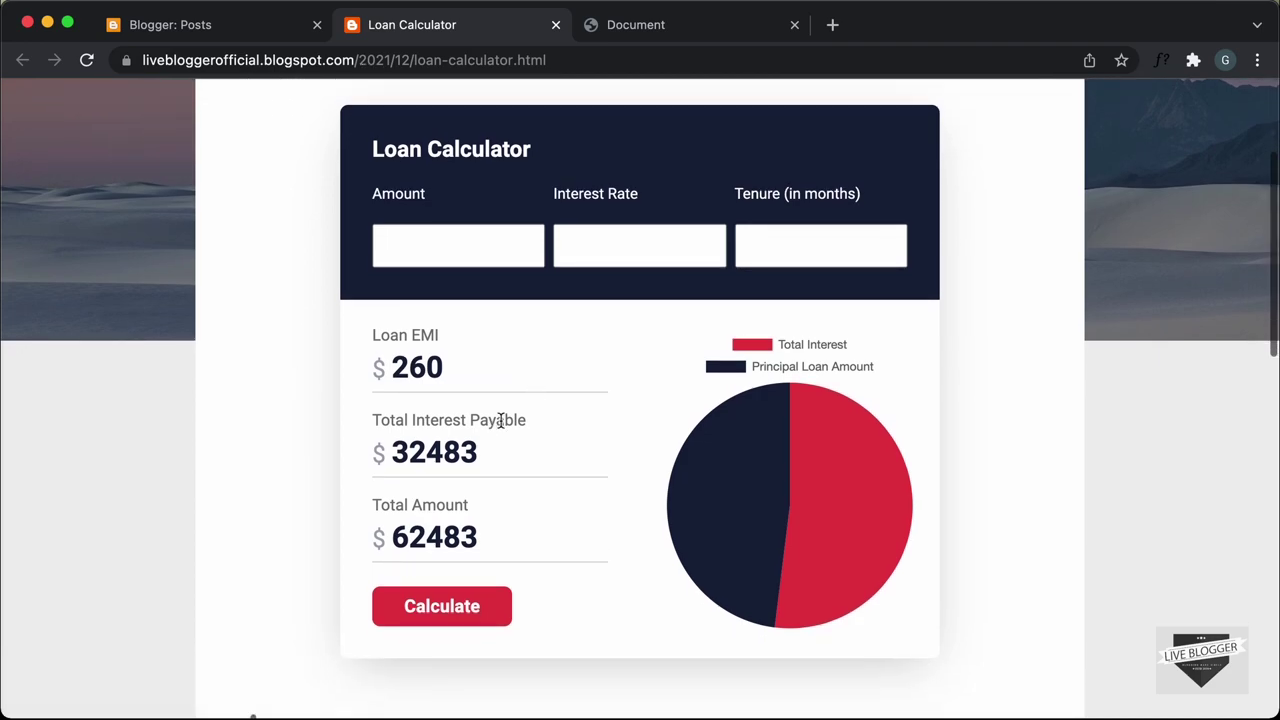
Try entering 30000 as Amount and 8.5 as Interest Rate, clearing each, then move to Tenure.
click(511, 248)
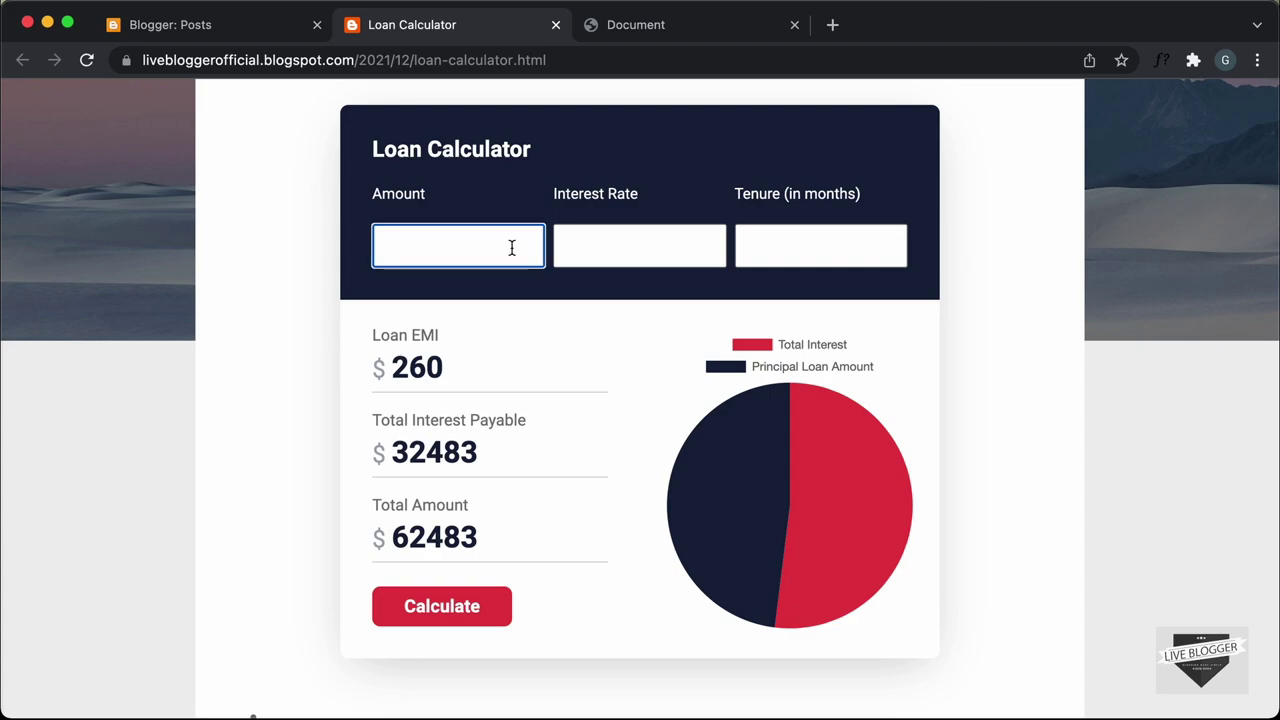
text(30000)
drag(455, 247, 371, 251)
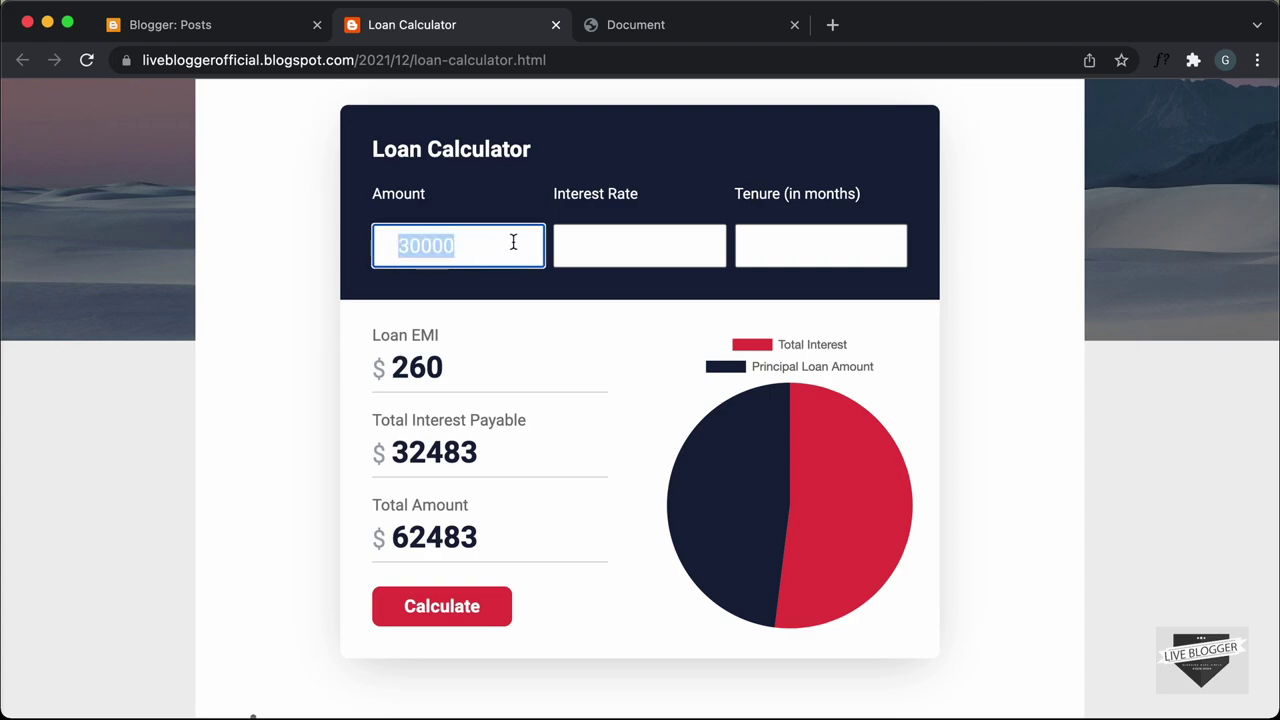
key(BackSpace)
click(674, 237)
text(8.5)
drag(676, 241, 563, 243)
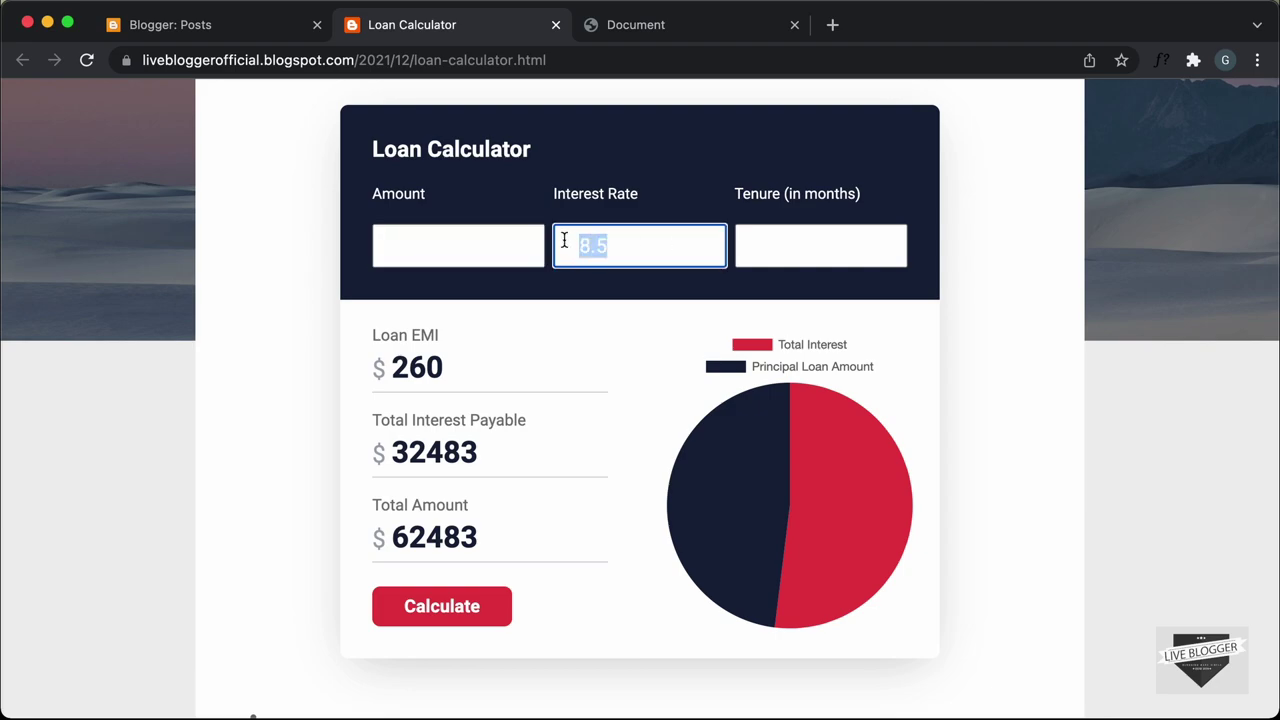
key(BackSpace)
click(838, 250)
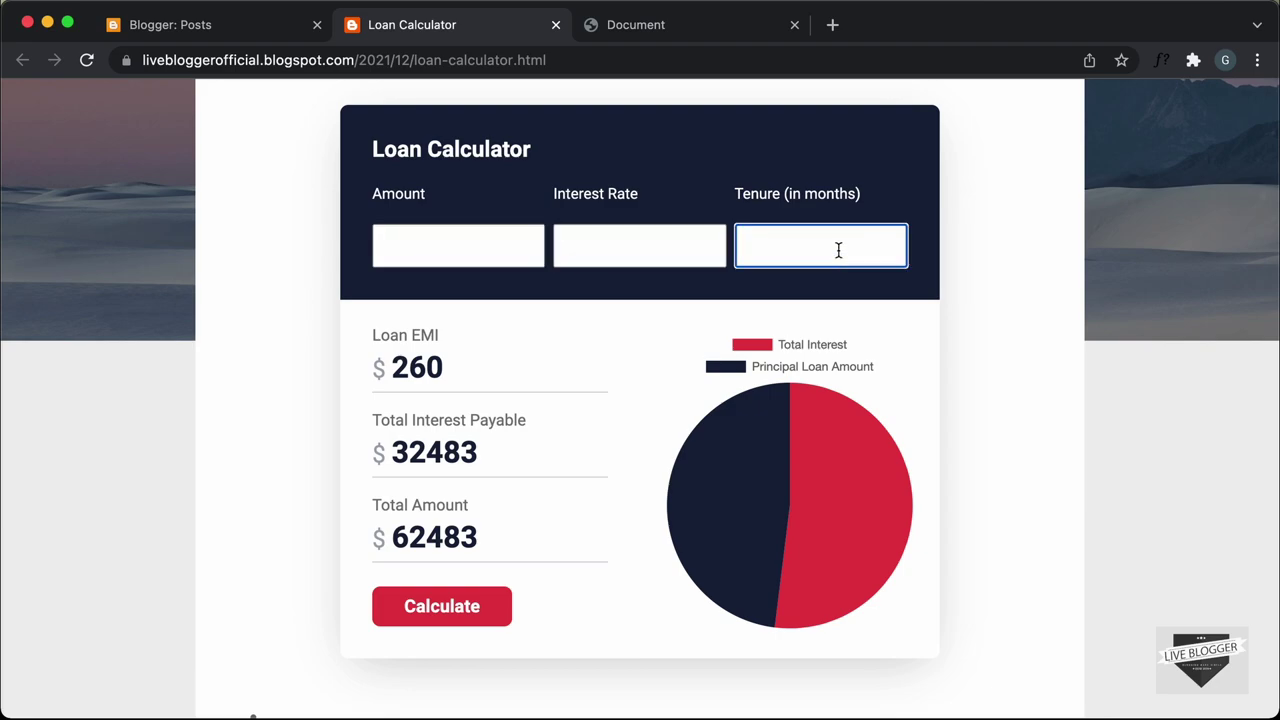
Add 'color: #000;' under 'width: 100%;' in the form input rule and update the post.
click(232, 30)
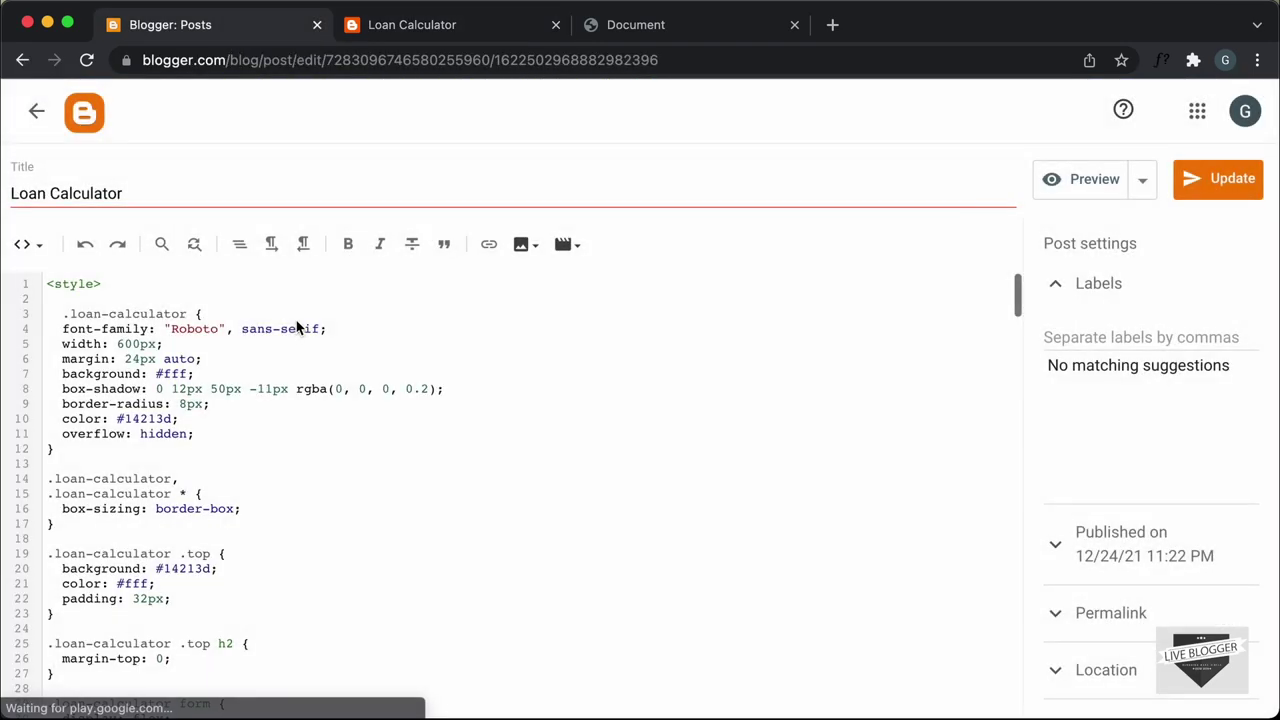
scroll(190, 383, down, 3)
scroll(190, 381, down, 4)
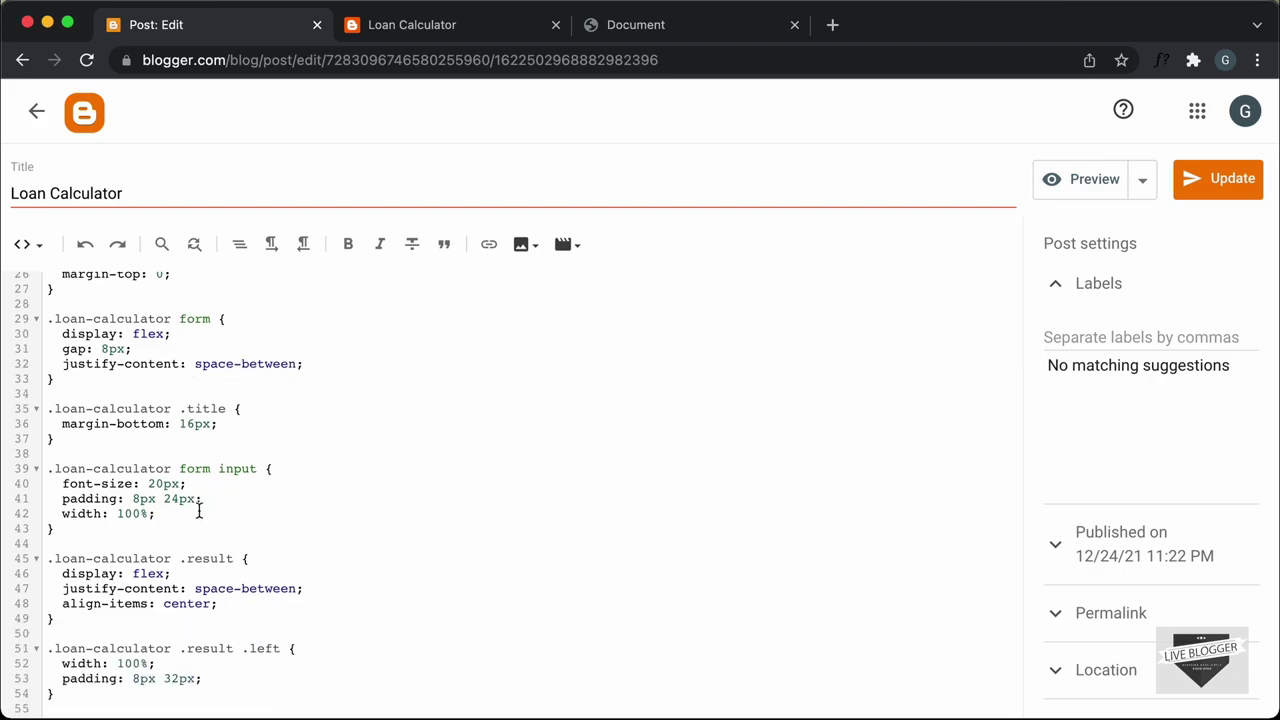
click(180, 516)
key(Return)
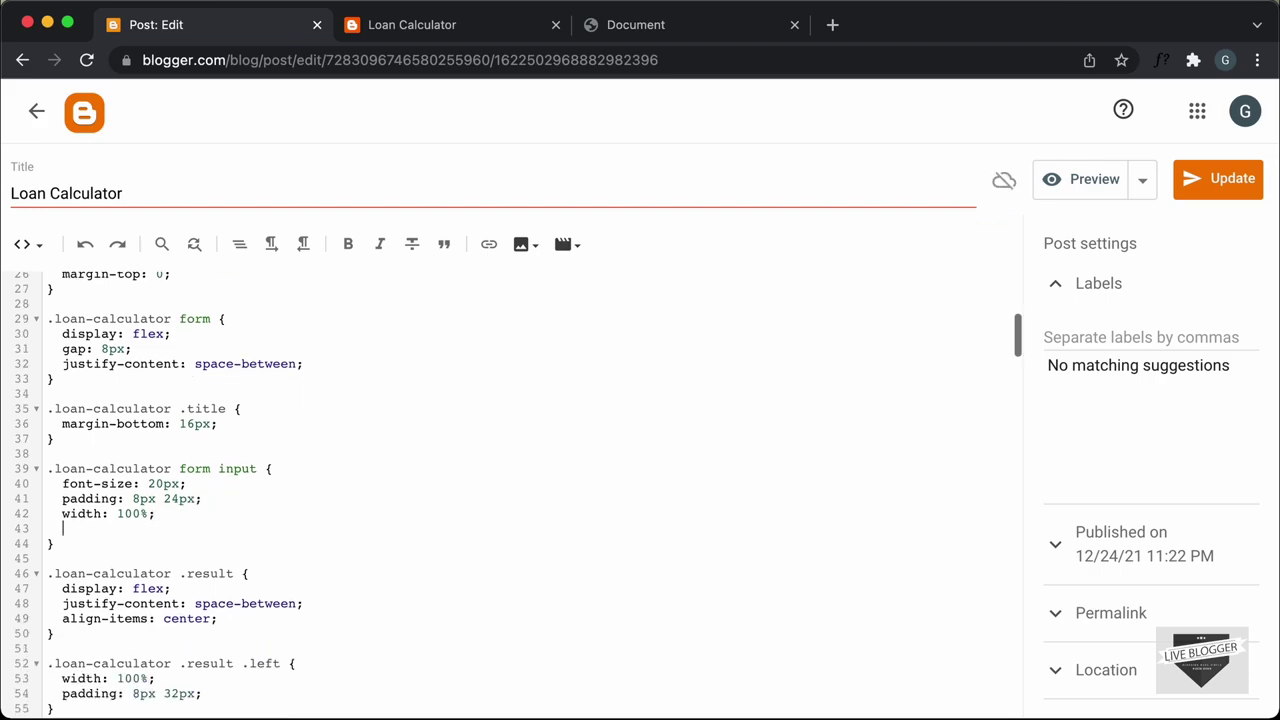
text(color: #000;)
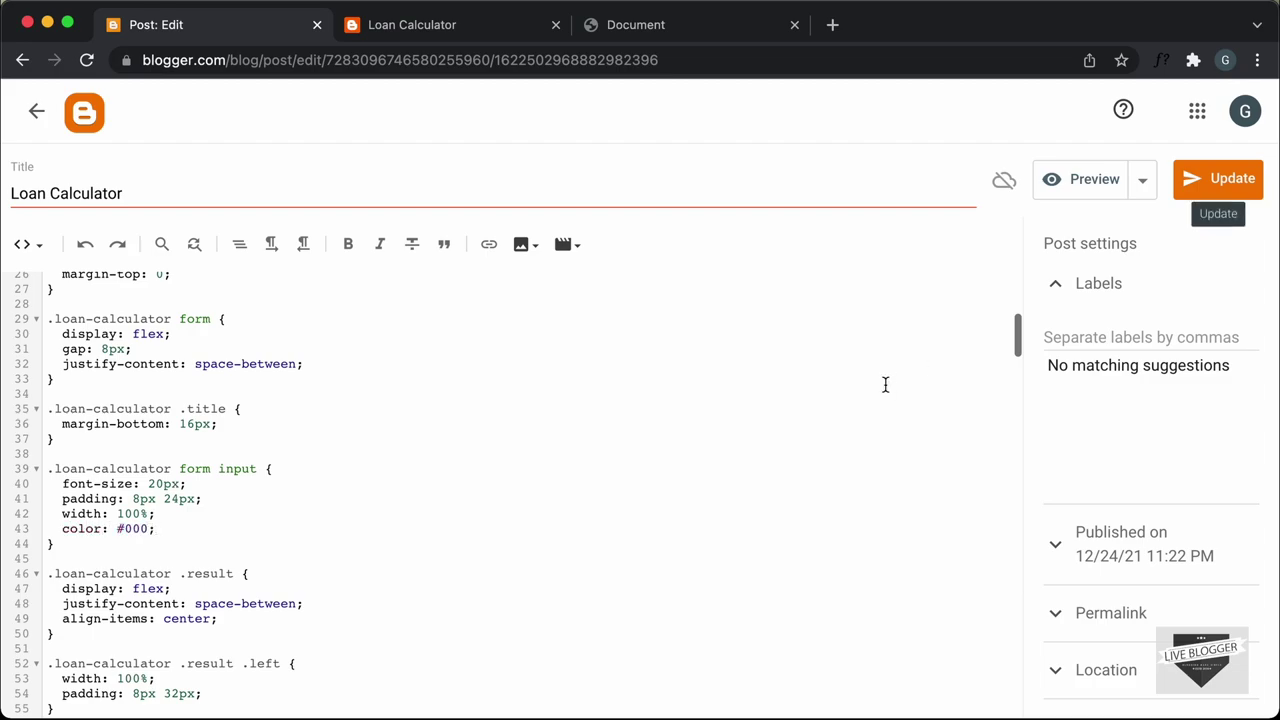
click(1224, 189)
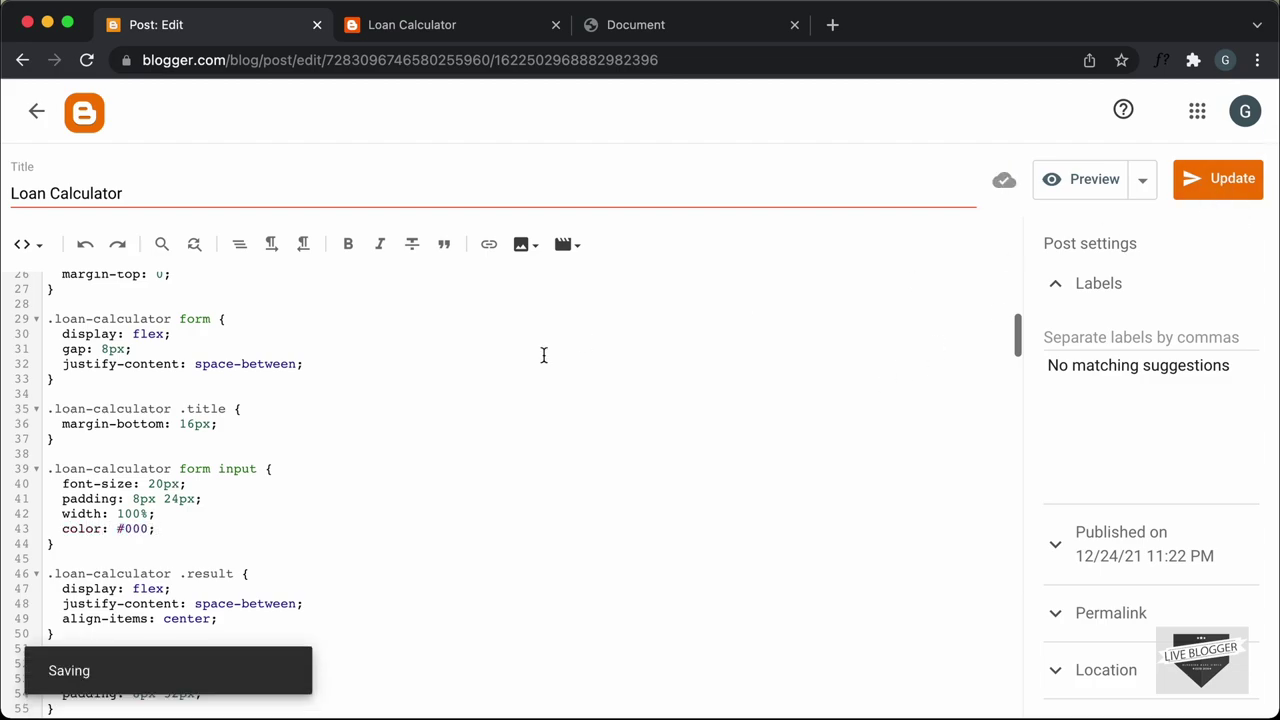
click(36, 111)
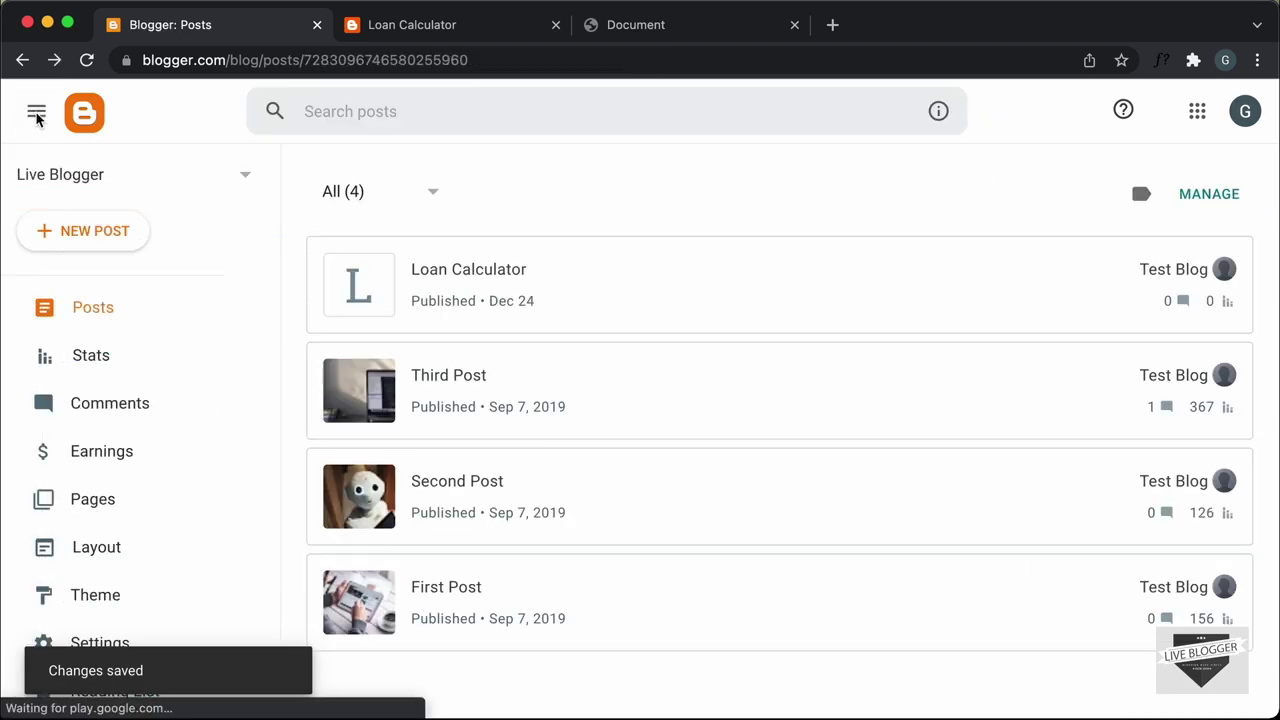
Reload the live calculator and recalculate at 12% interest, giving a $330 EMI.
click(410, 27)
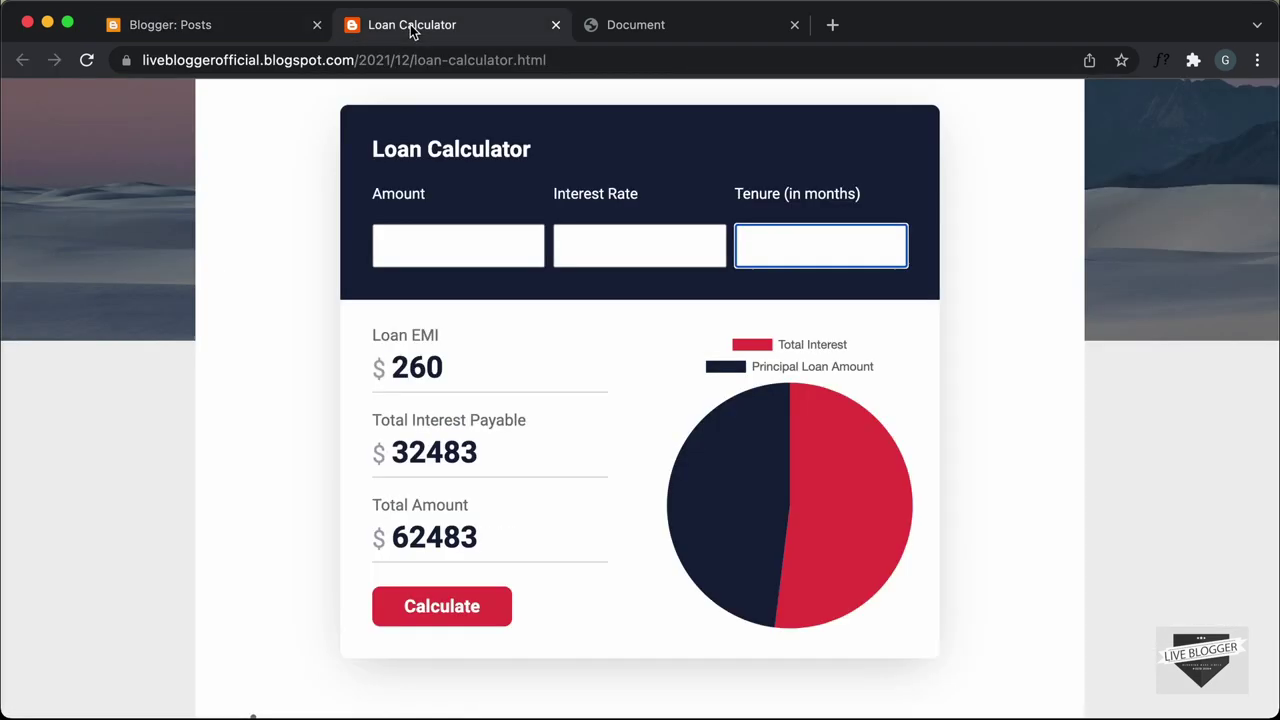
click(88, 65)
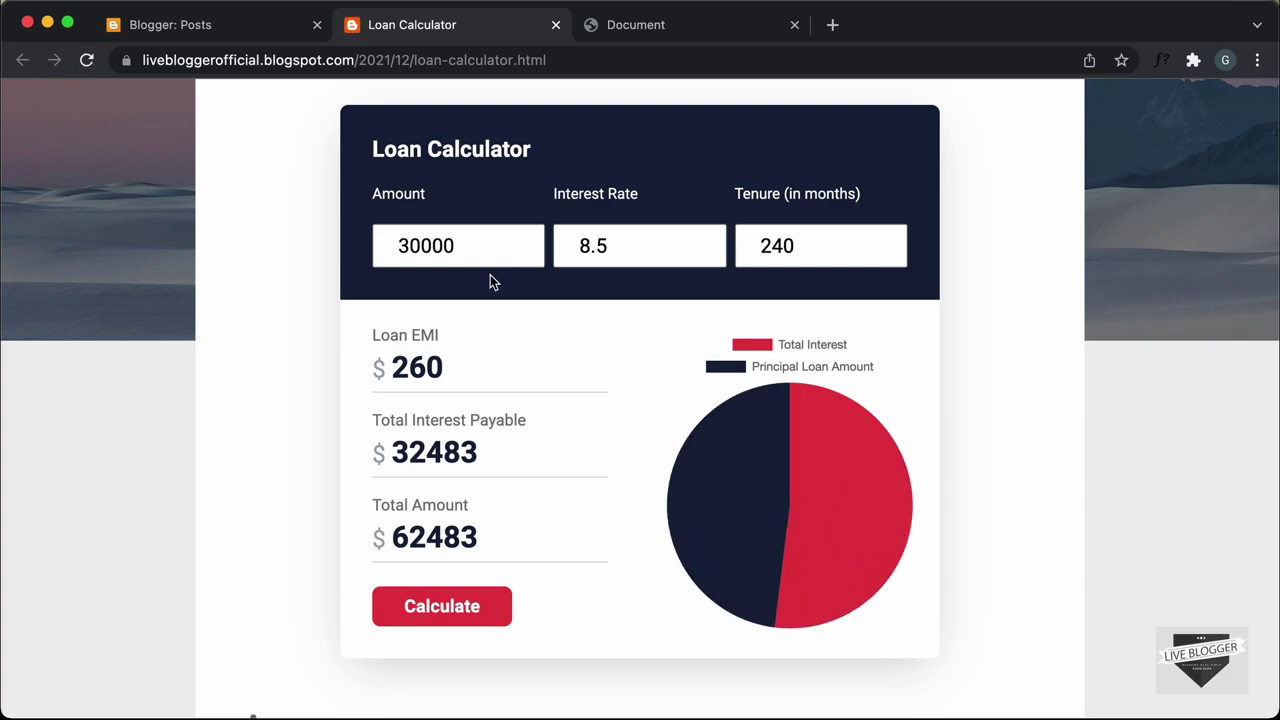
drag(640, 246, 568, 246)
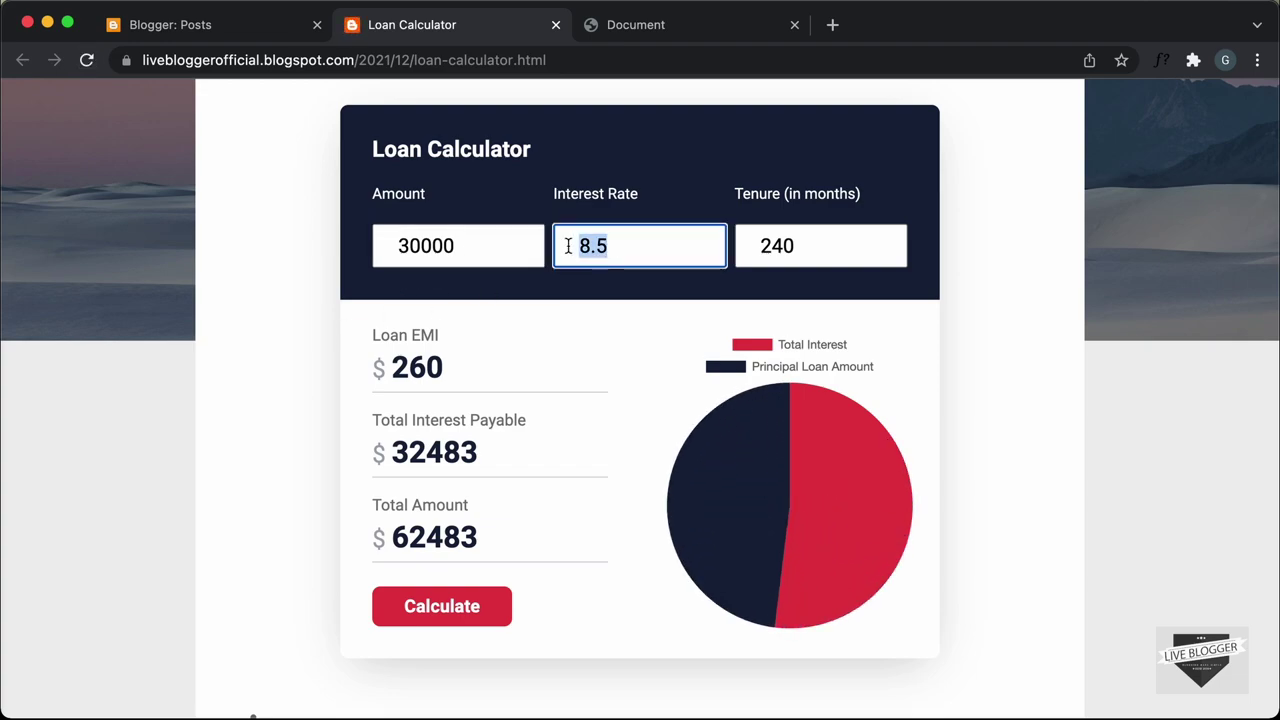
text(12)
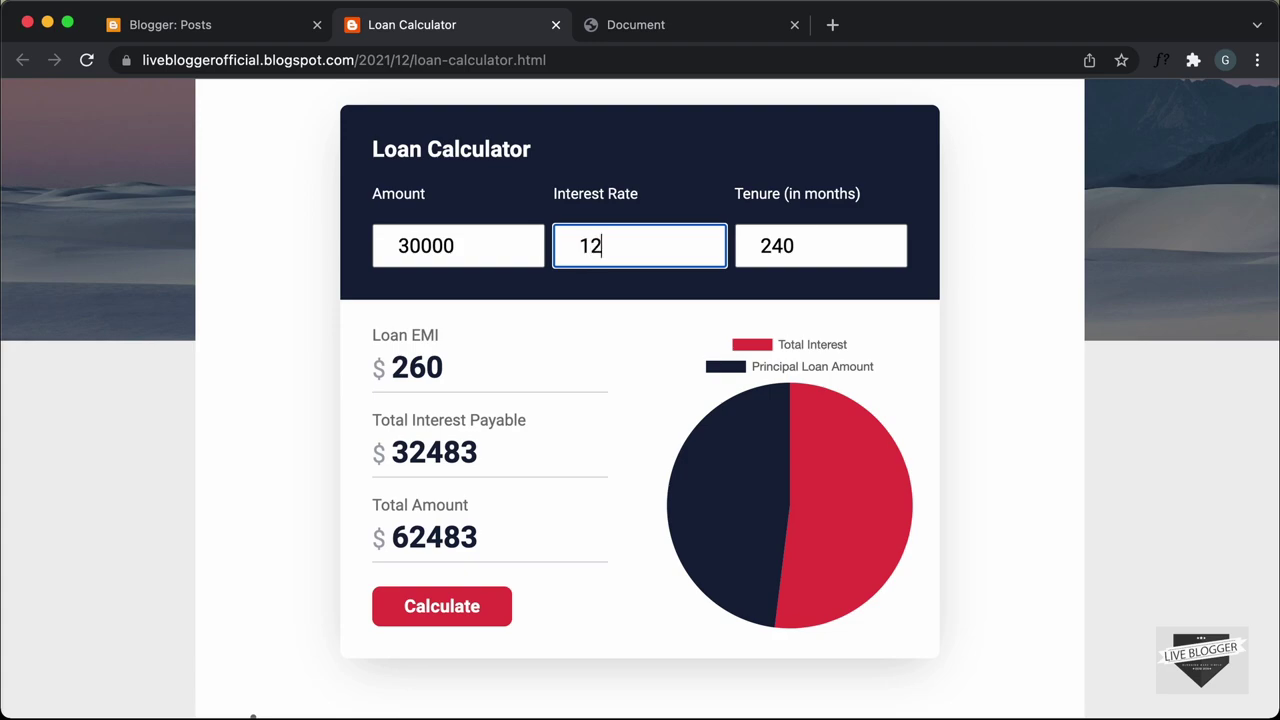
click(445, 607)
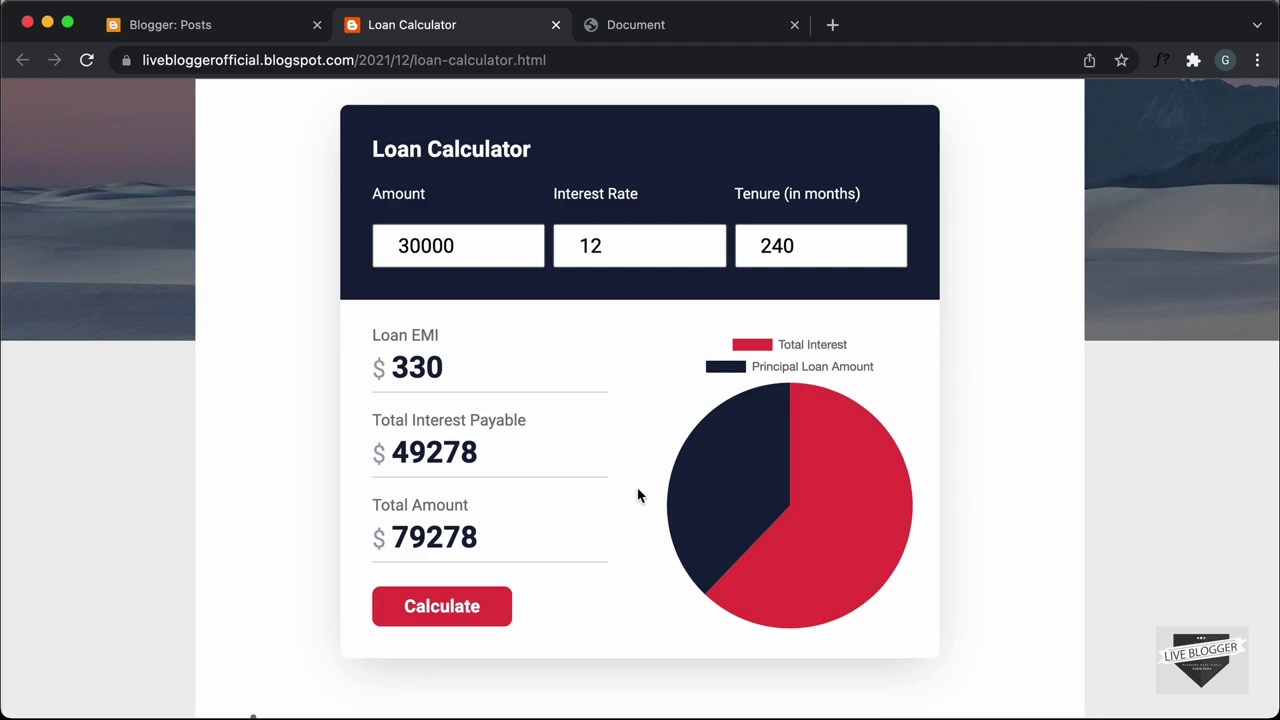
mouse_move(759, 455)
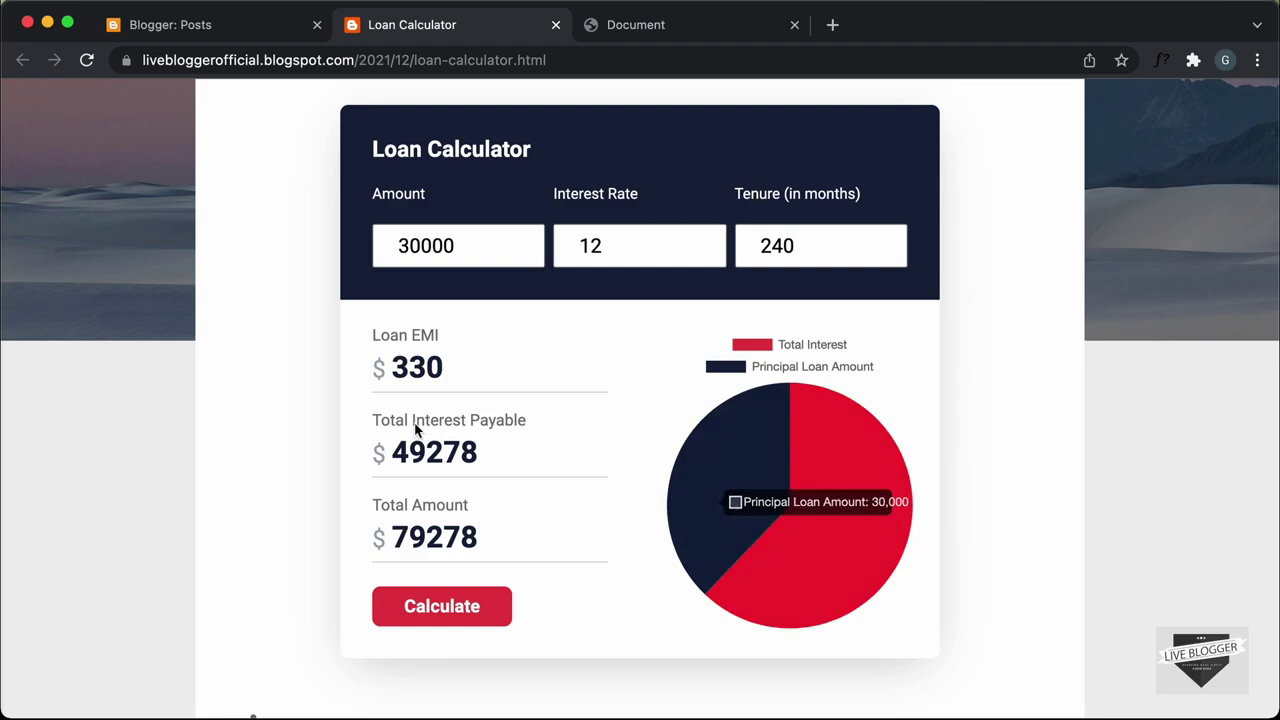